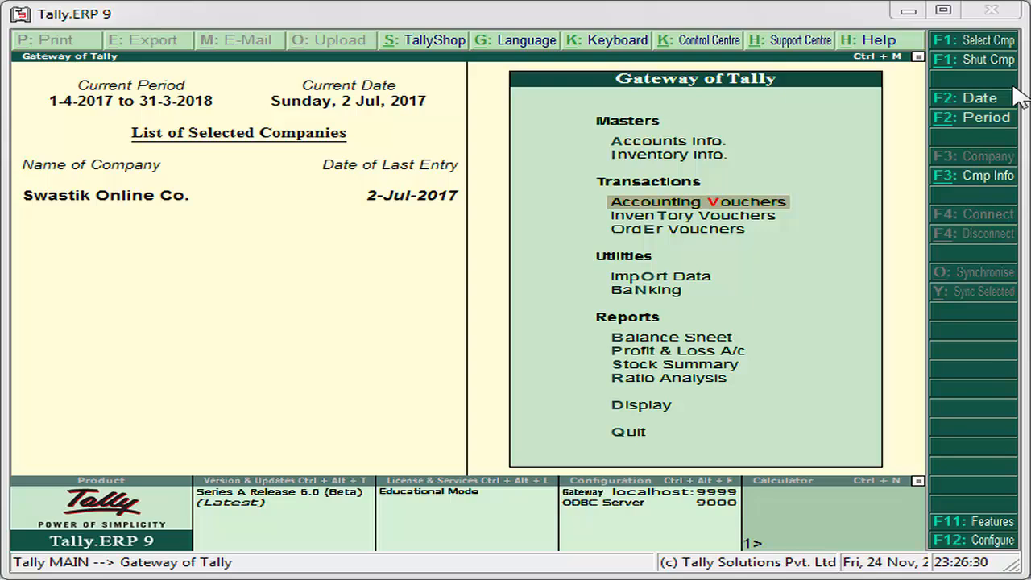
- Examine the company's Accounting Features, especially the options for invoicing and for debit and credit notes in invoice mode
click(687, 144)
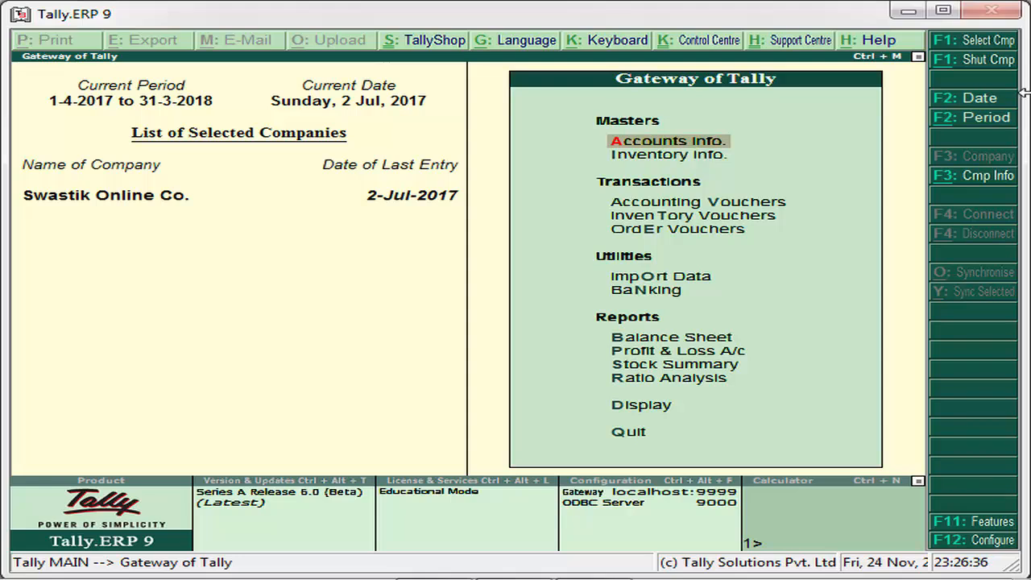
key(F11)
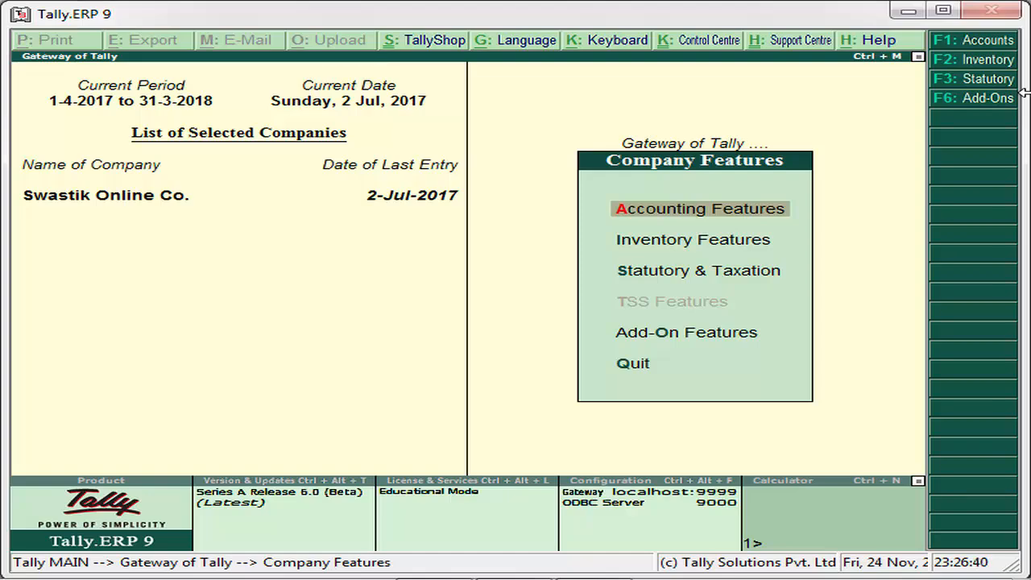
key(Return)
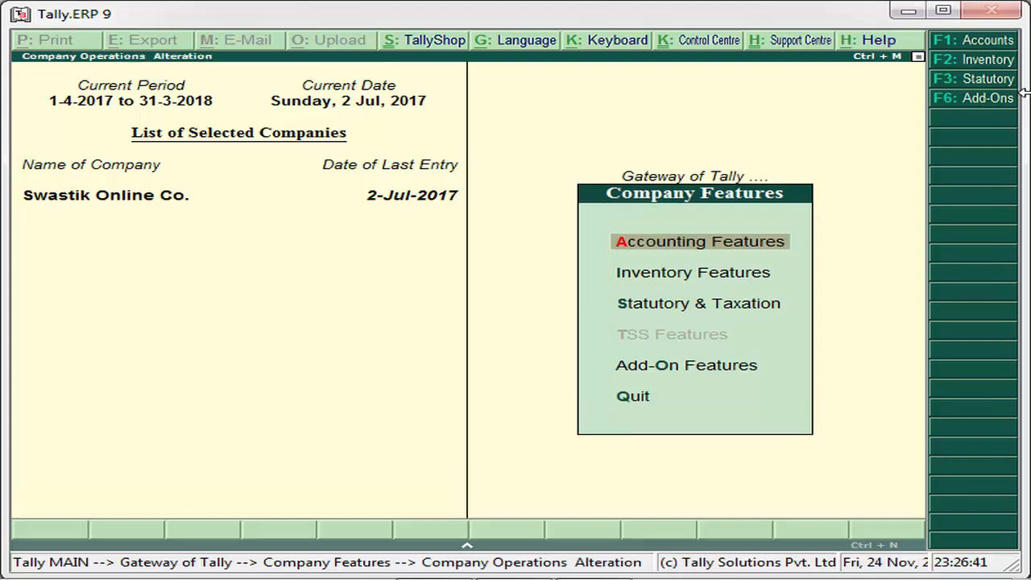
key(Return)
key(Return)
key(Return)
key(Return)
key(Return)
key(Return)
key(Return)
key(Return)
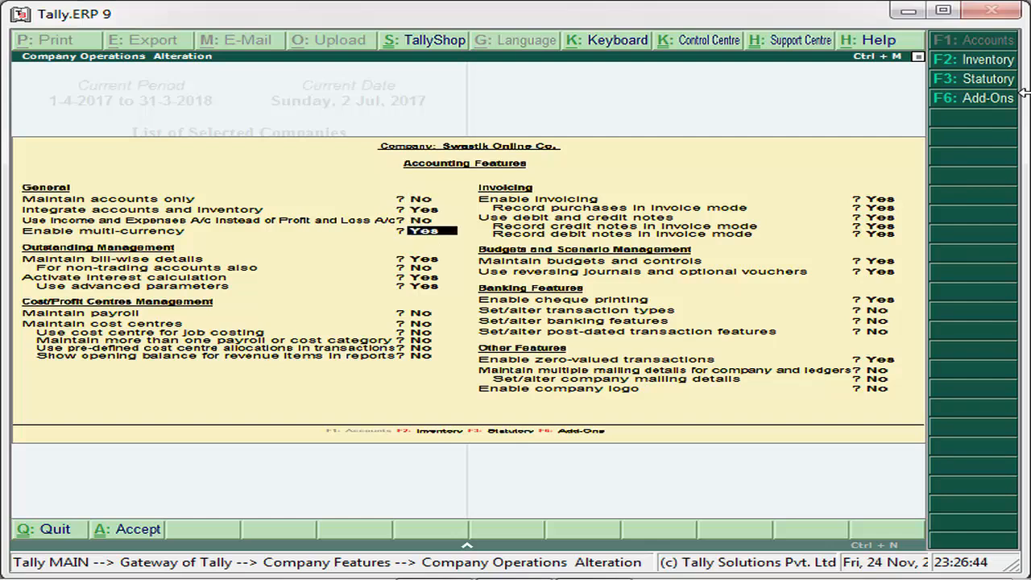
key(Return)
key(Return)
key(Return)
key(Return)
key(Return)
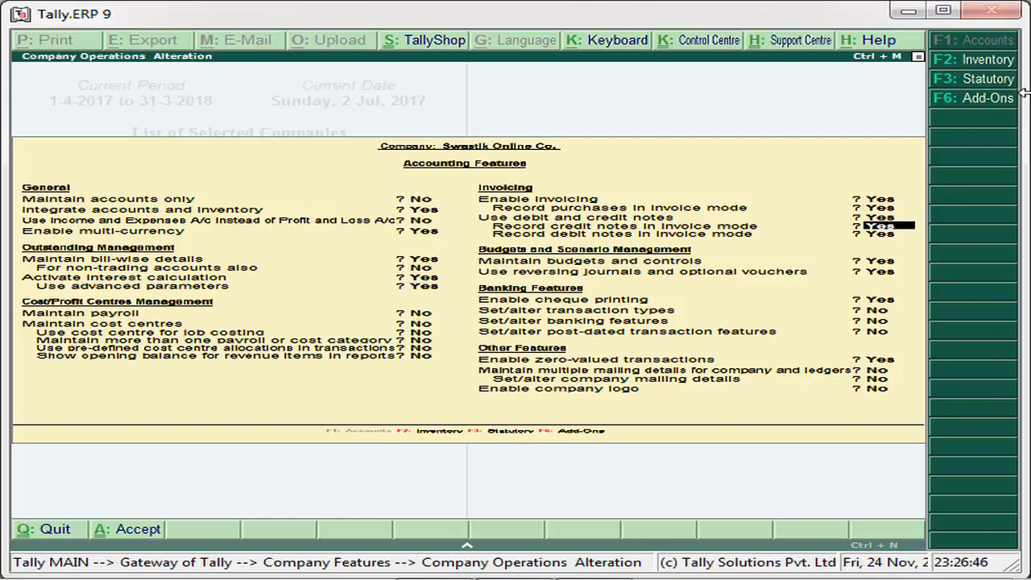
key(Up)
key(Up)
key(Down)
key(Down)
- Review the company's Inventory Features, including the order processing, invoicing and tracking number options, and accept the settings
key(F2)
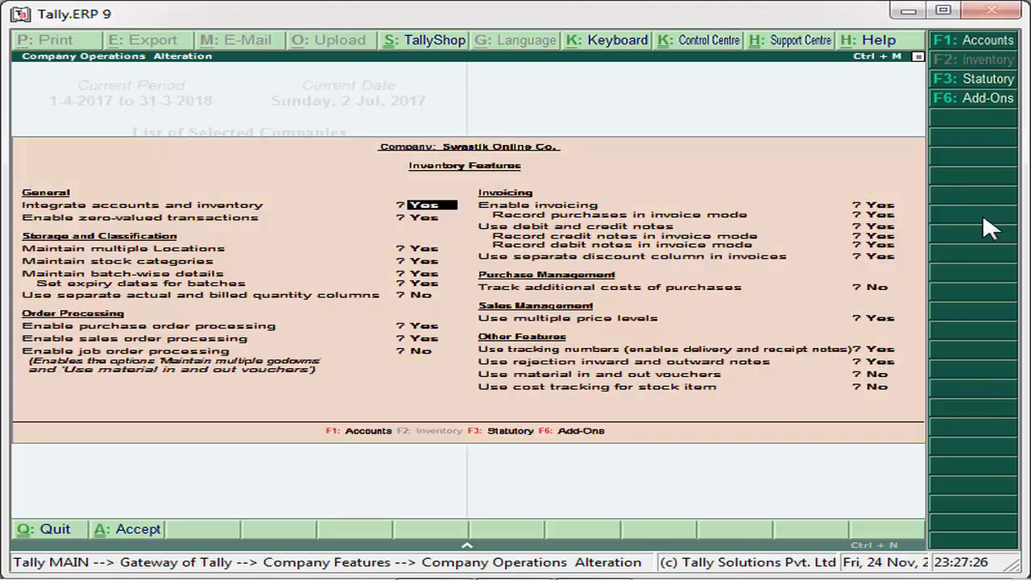
key(Return)
key(Return)
key(Return)
key(Return)
key(Return)
key(Return)
key(Return)
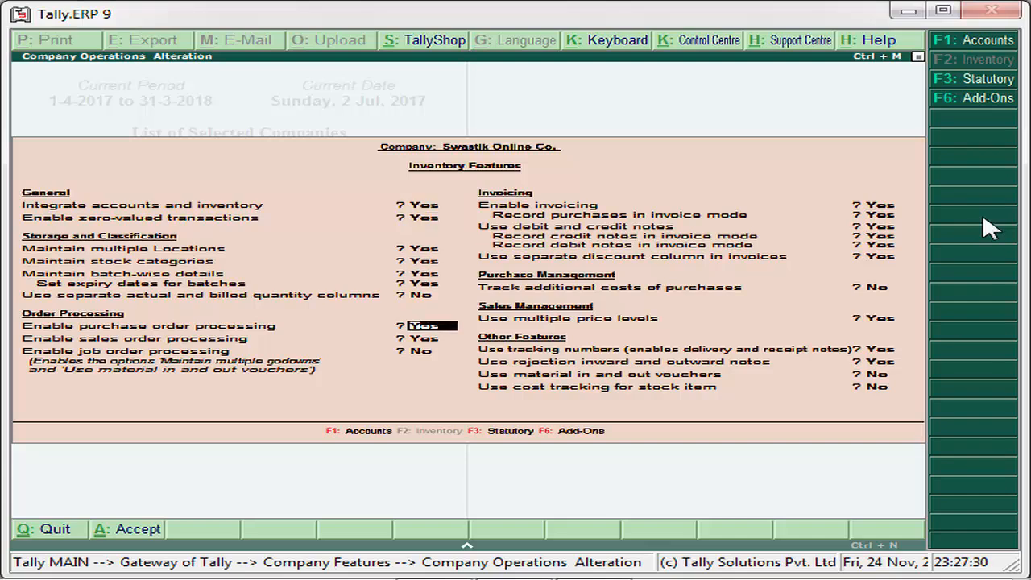
key(Return)
key(Return)
key(Return)
key(Return)
key(Return)
key(Return)
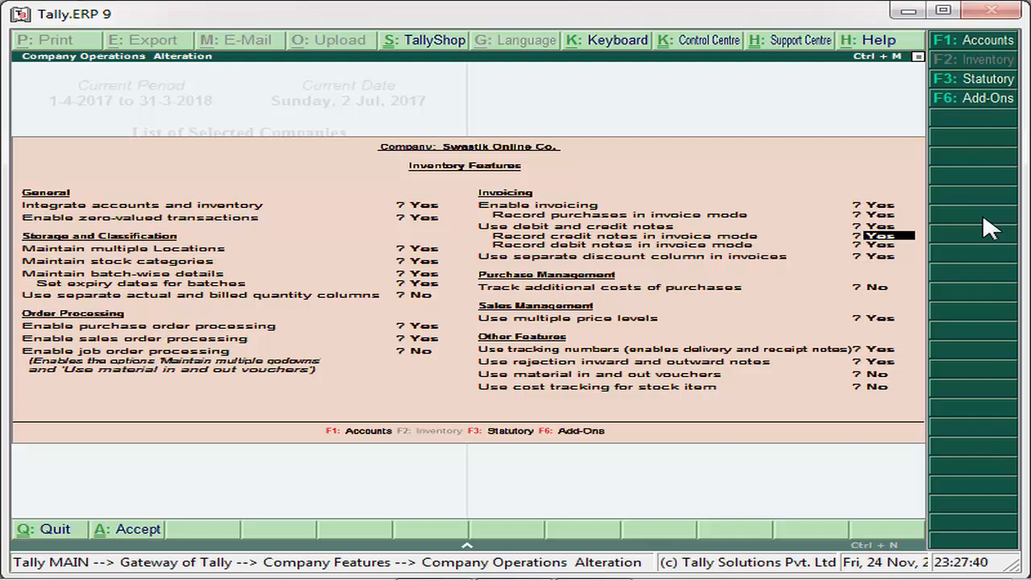
key(Return)
key(Return)
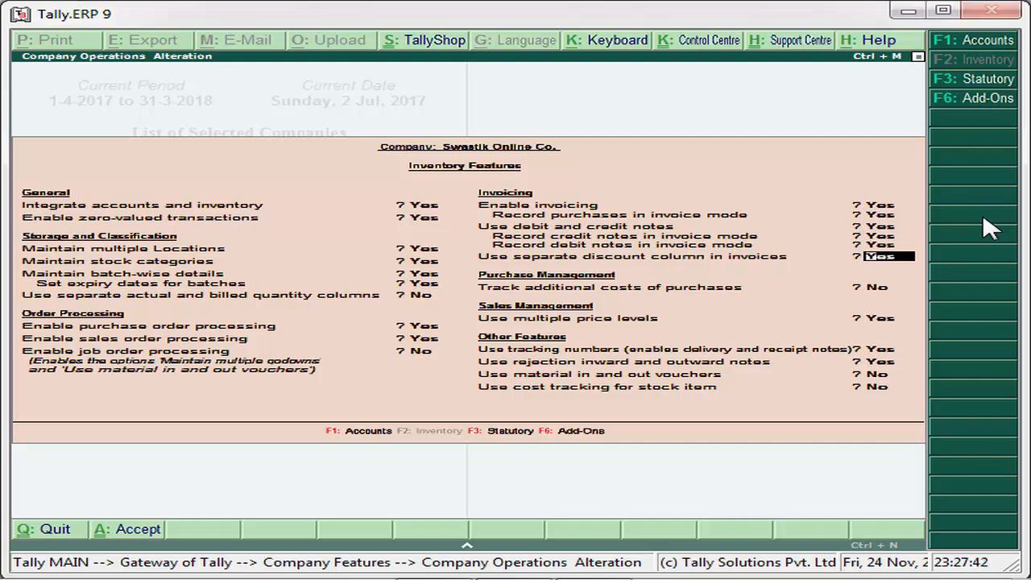
key(Return)
key(Return)
key(Return)
key(Return)
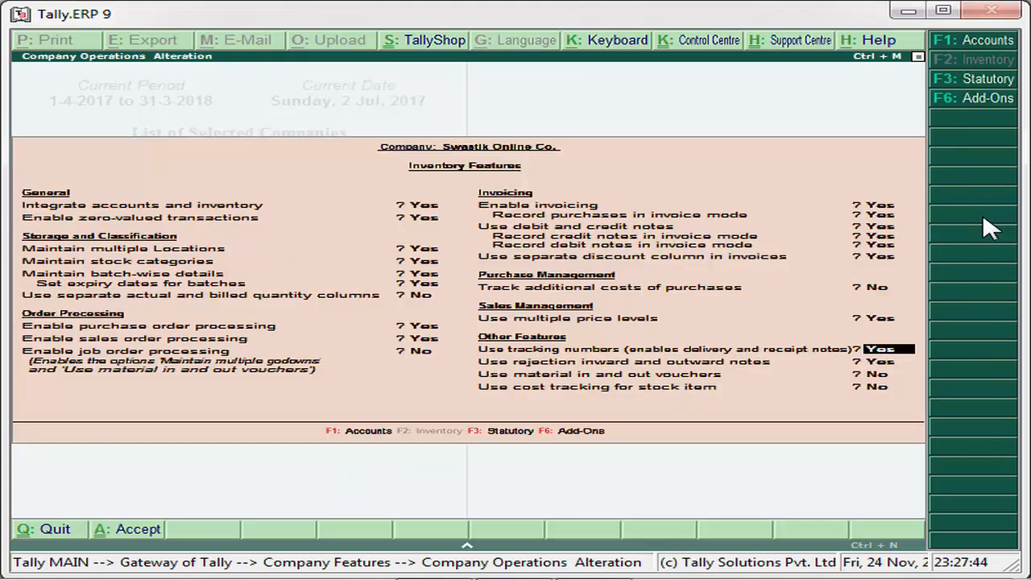
key(Return)
key(Return)
key(Return)
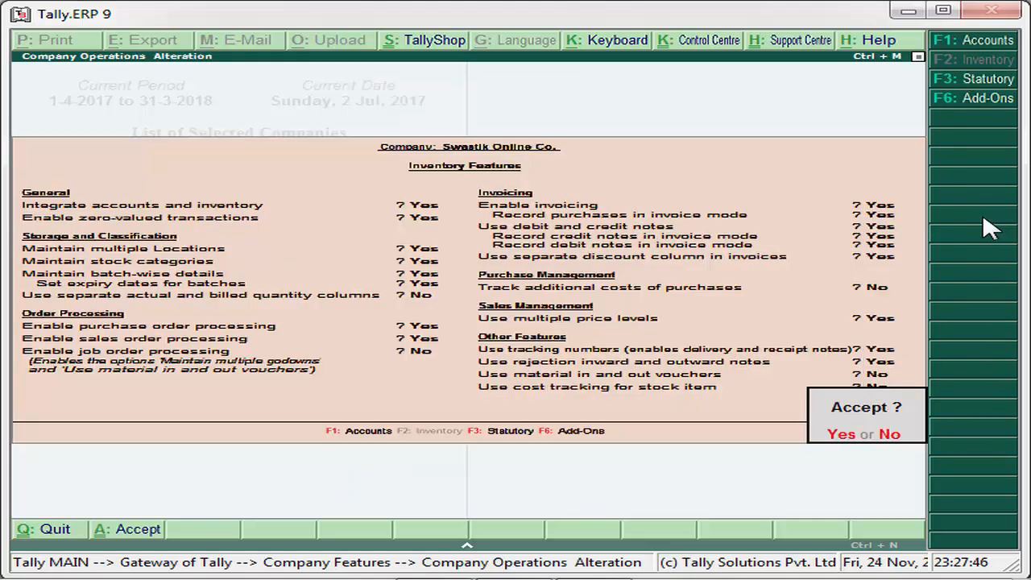
key(Return)
key(Escape)
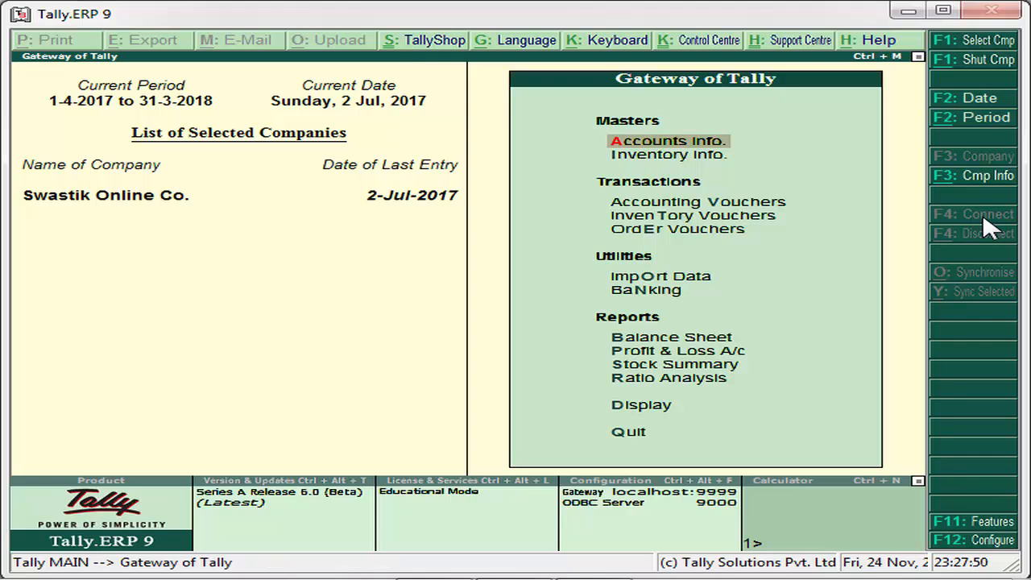
- Start a debit note accounting voucher with original invoice number 6700 dated 2-Jul-2017
key(Down)
key(Down)
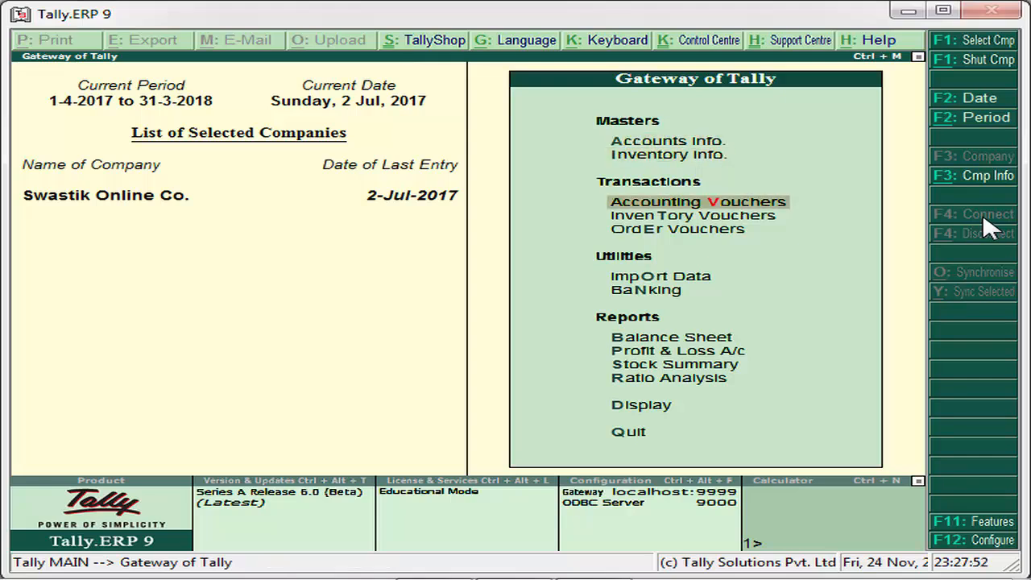
key(Return)
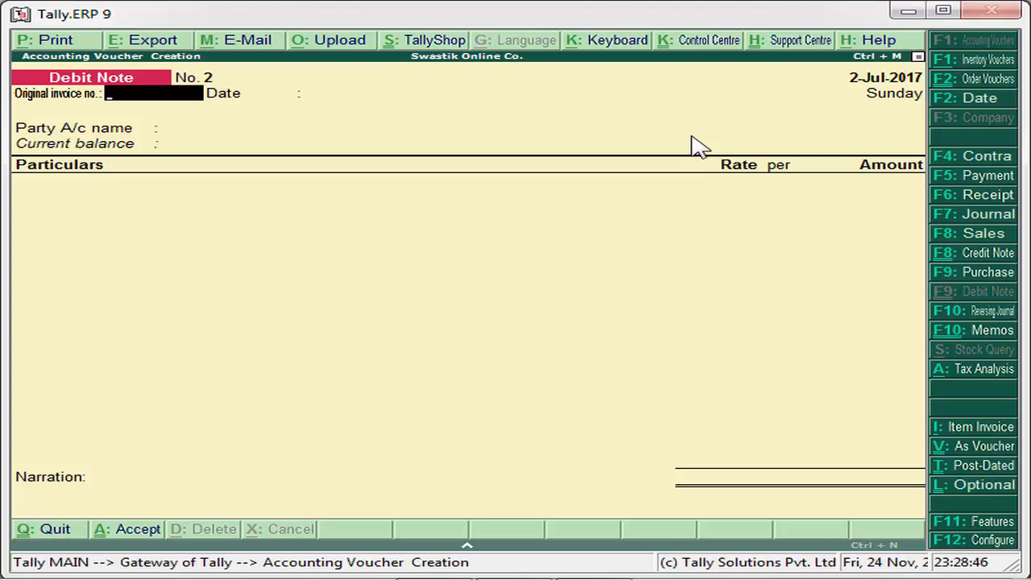
text(6700)
key(Return)
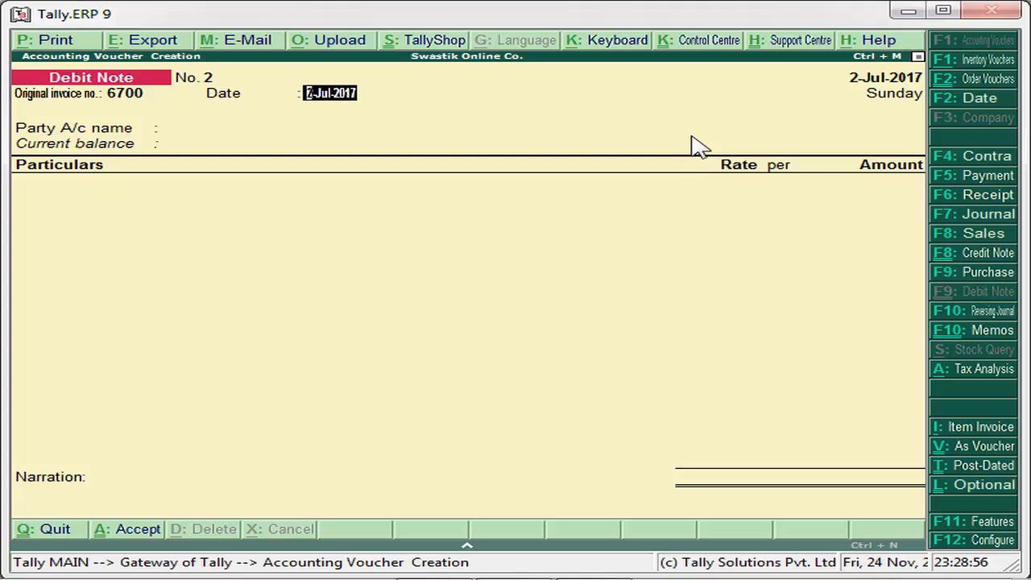
key(Return)
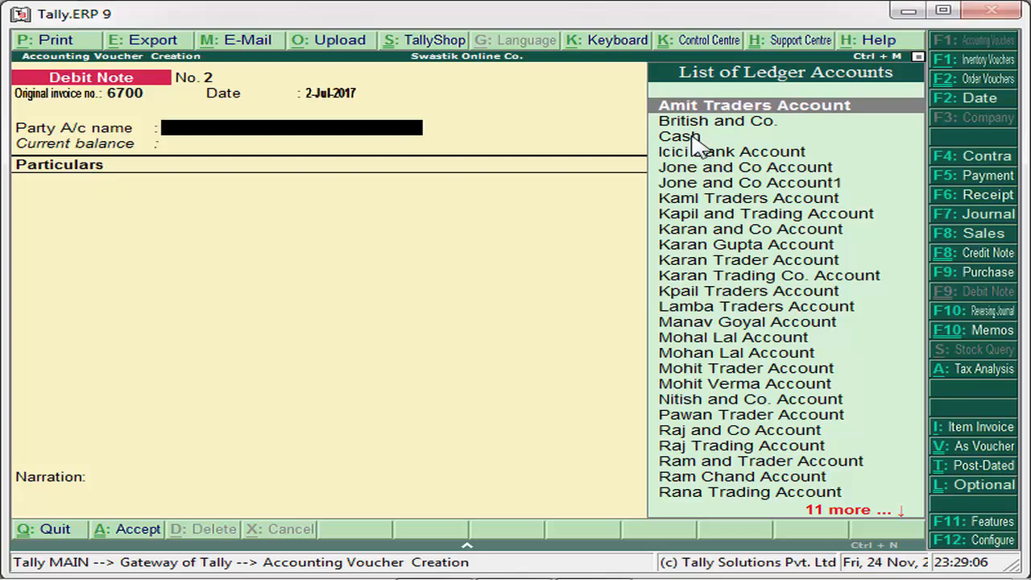
- Choose Kapil and Trading Account as the debit note's party account
key(Down)
key(Down)
key(Down)
key(Down)
key(Down)
key(Down)
key(Down)
key(Down)
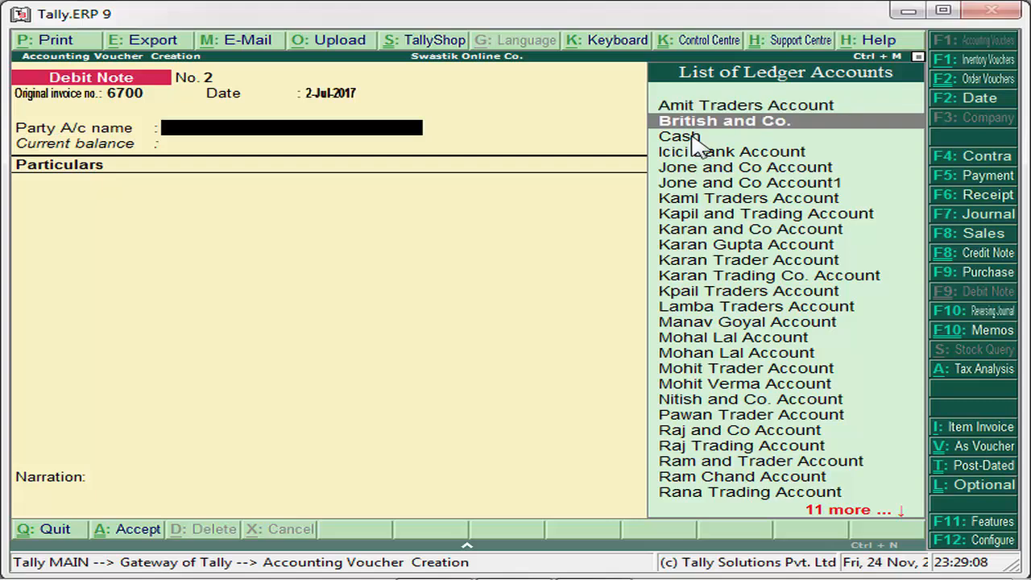
key(Up)
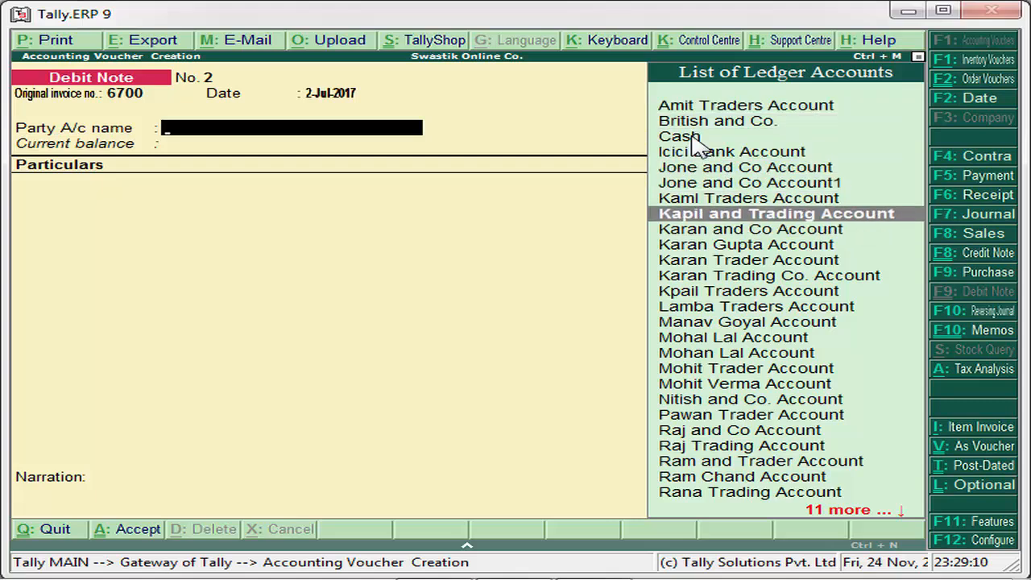
key(Return)
- End the tracking and order number lists without entries and keep the buyer's details with Punjab as the state
key(Return)
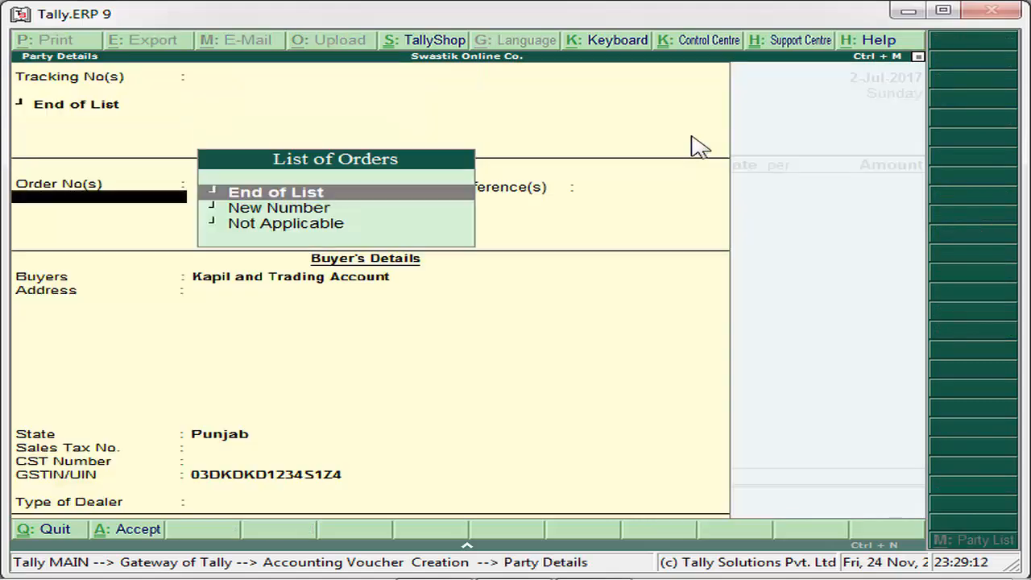
key(Return)
key(Return)
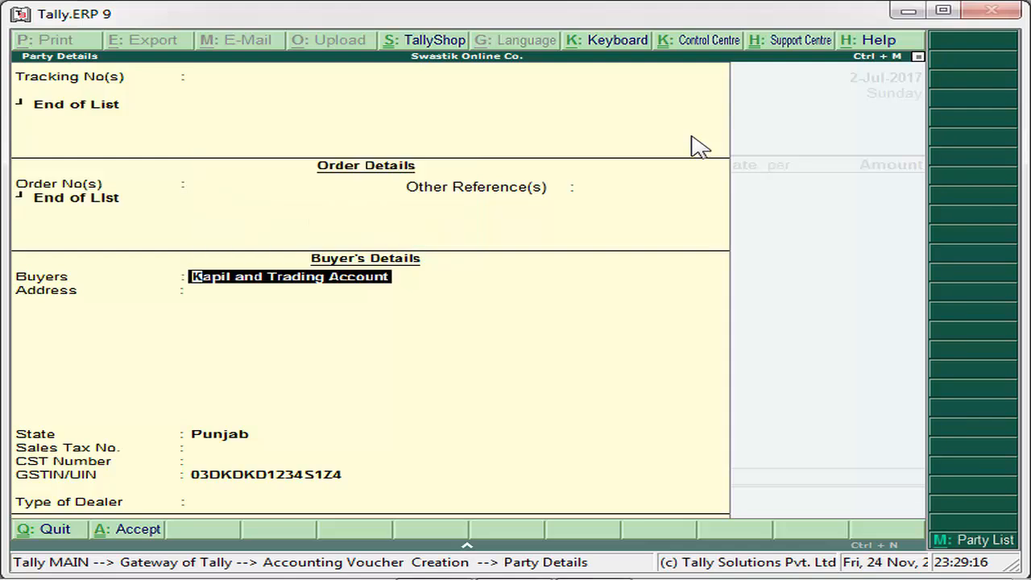
key(Return)
key(Return)
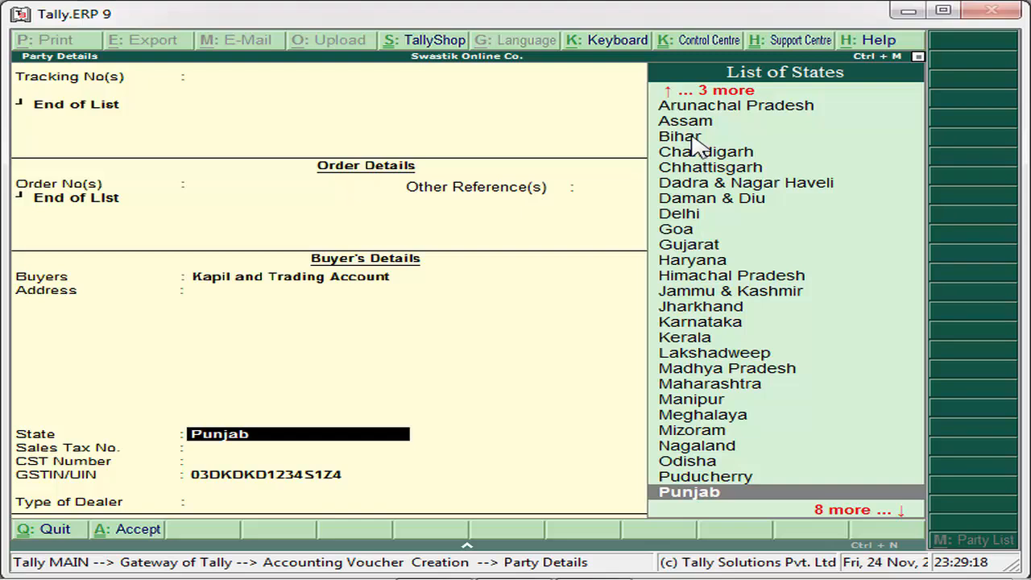
key(Return)
key(Return)
key(Return)
key(Return)
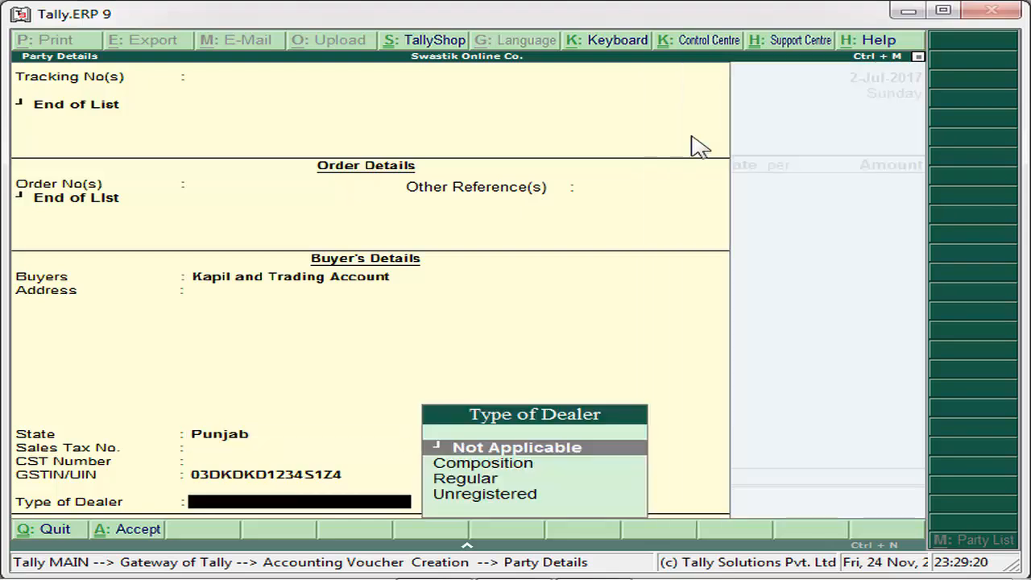
- Set the party's type of dealer to Regular and return to the debit note
key(Down)
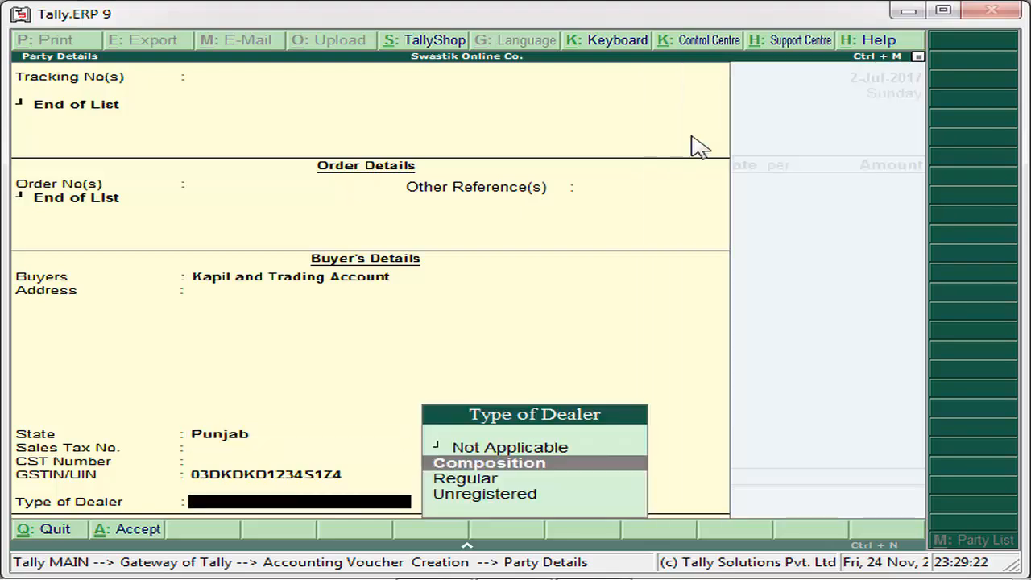
key(Down)
key(Up)
key(Down)
key(Down)
key(Up)
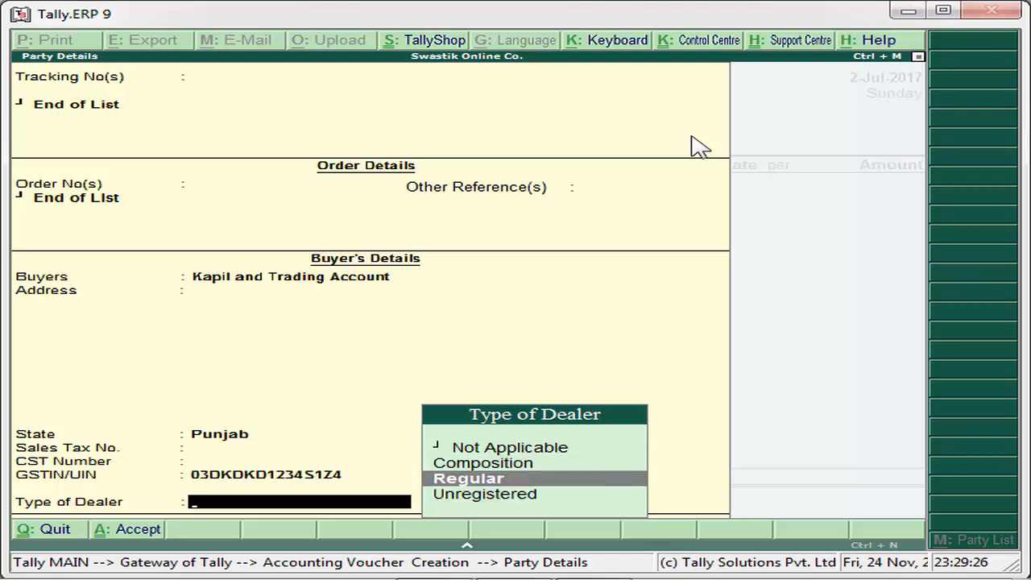
key(Up)
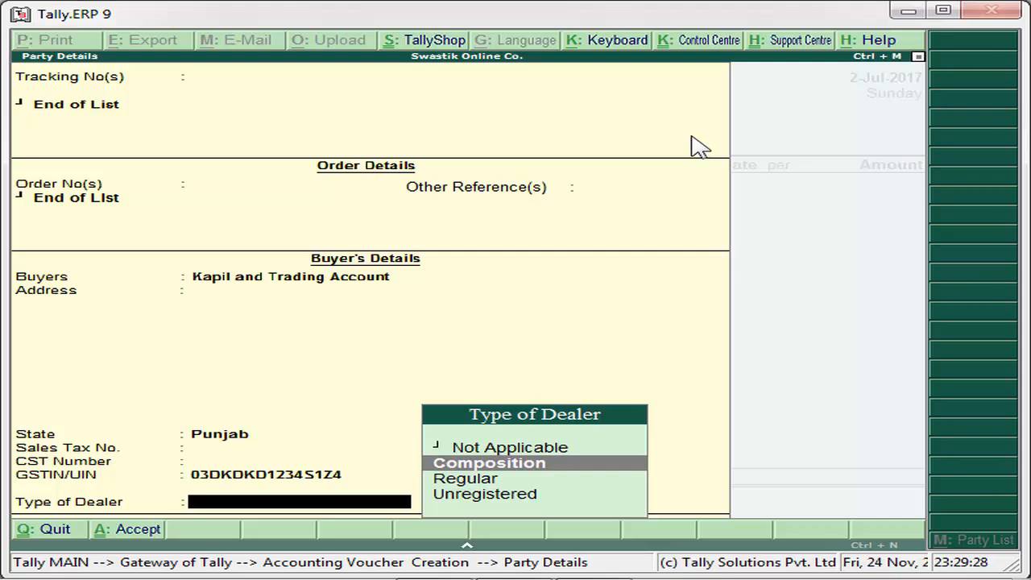
key(Down)
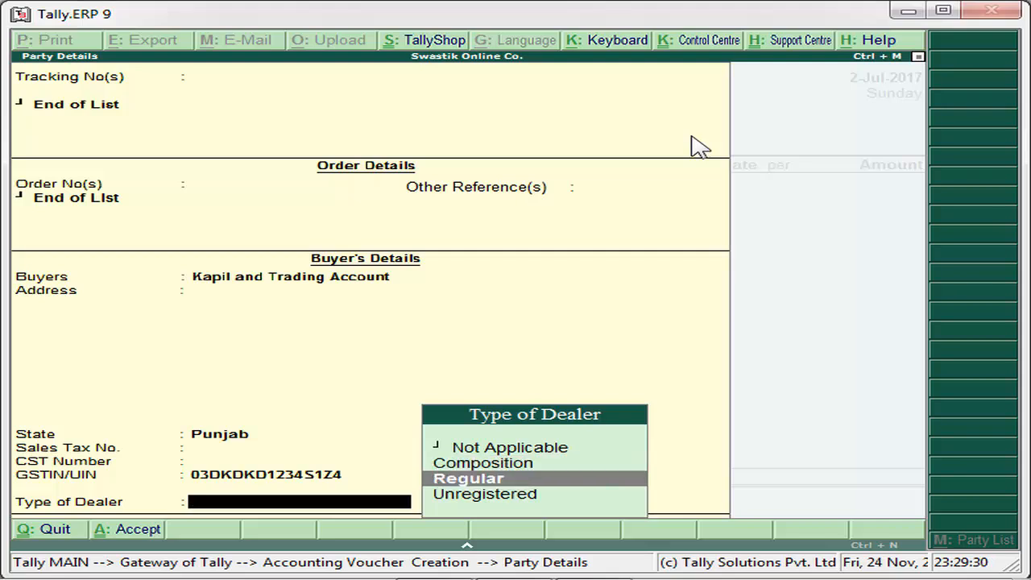
key(Return)
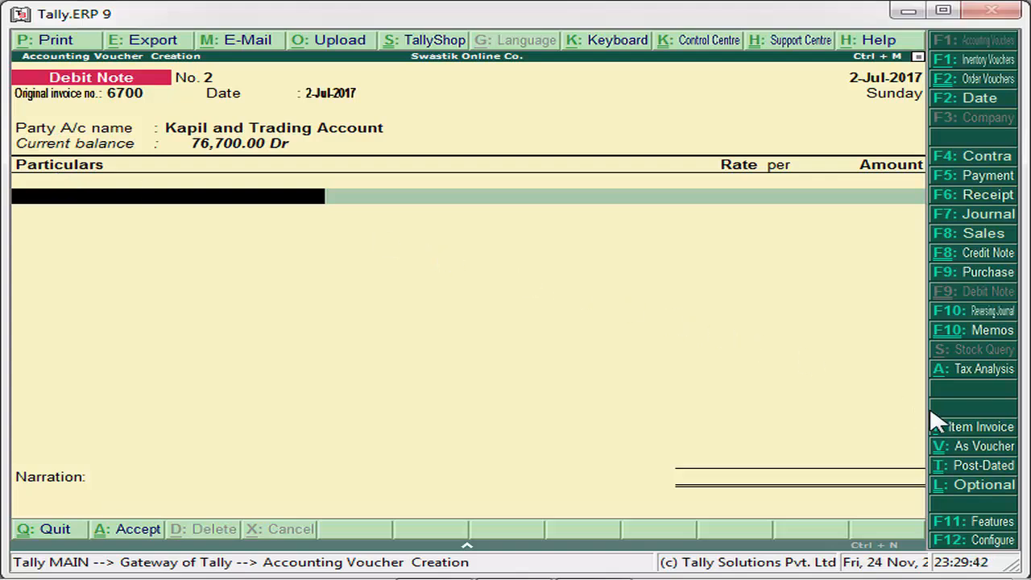
- Switch the debit note to item invoice mode and accept the existing invoice, party and buyer details again
click(973, 431)
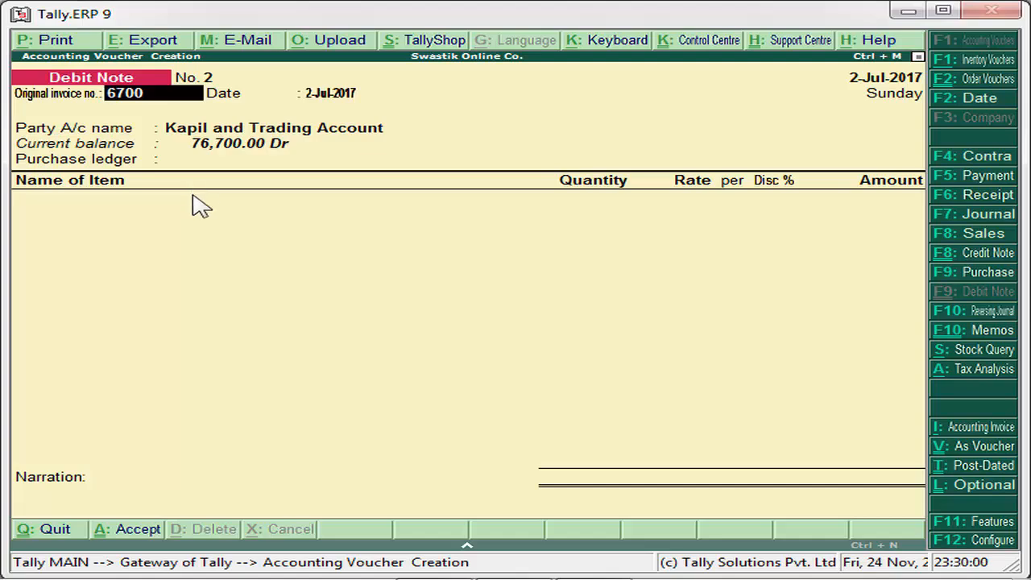
key(Return)
key(Return)
key(Return)
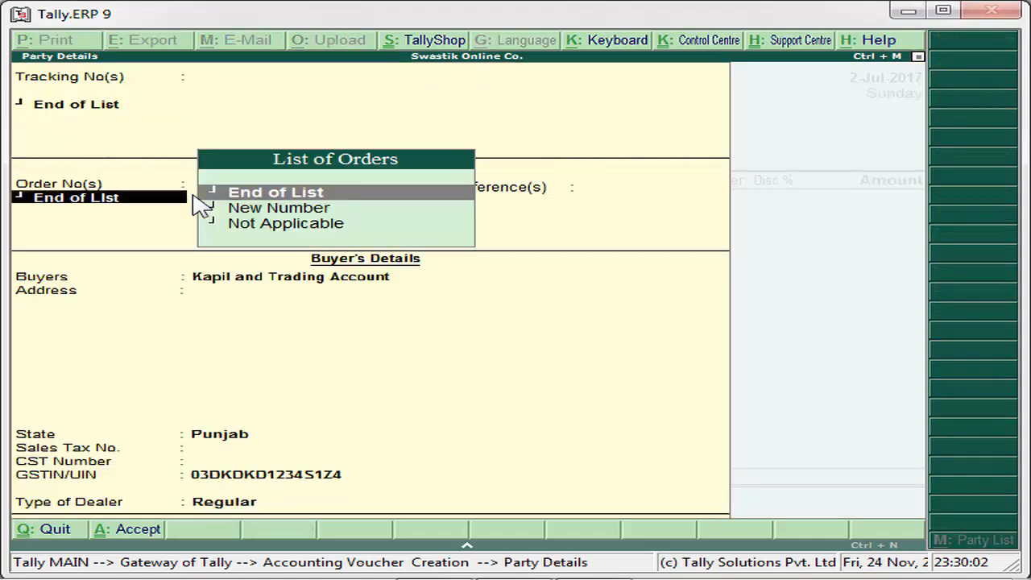
key(Return)
key(Return)
key(Return)
key(Return)
key(Return)
key(Return)
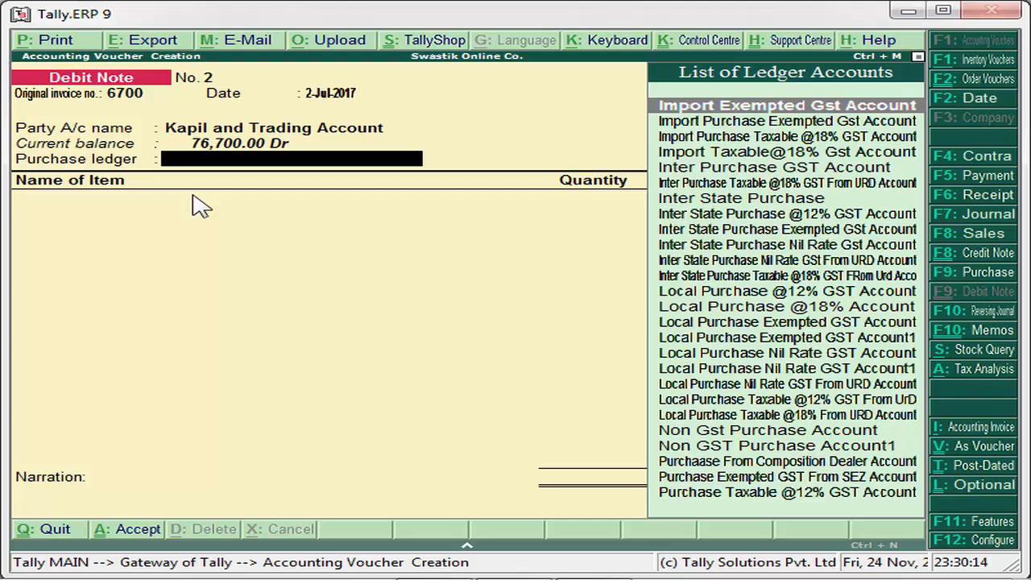
key(Down)
key(Down)
key(Down)
key(Down)
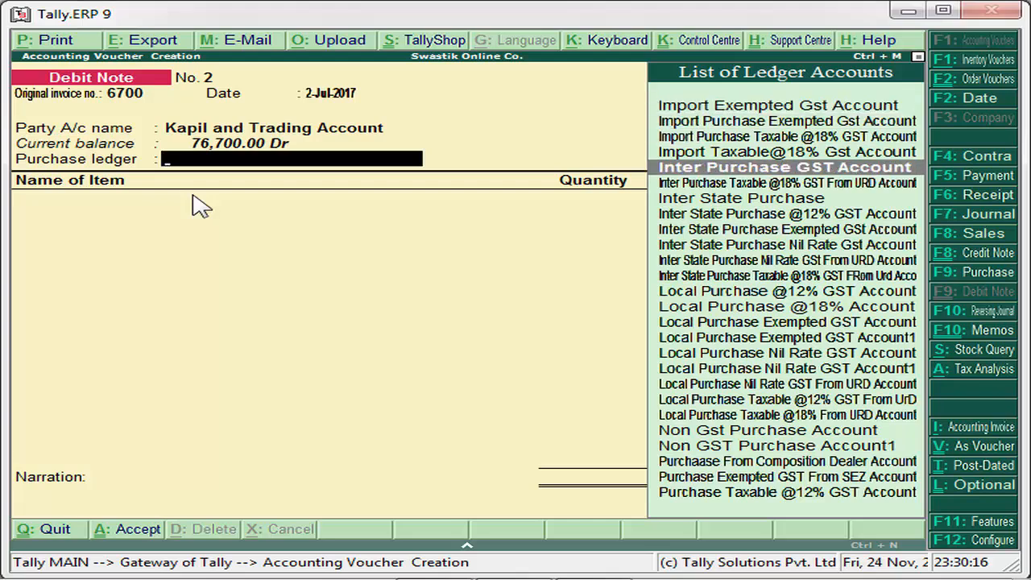
key(Down)
key(Down)
key(Down)
key(Down)
key(Down)
key(Down)
key(Down)
key(Down)
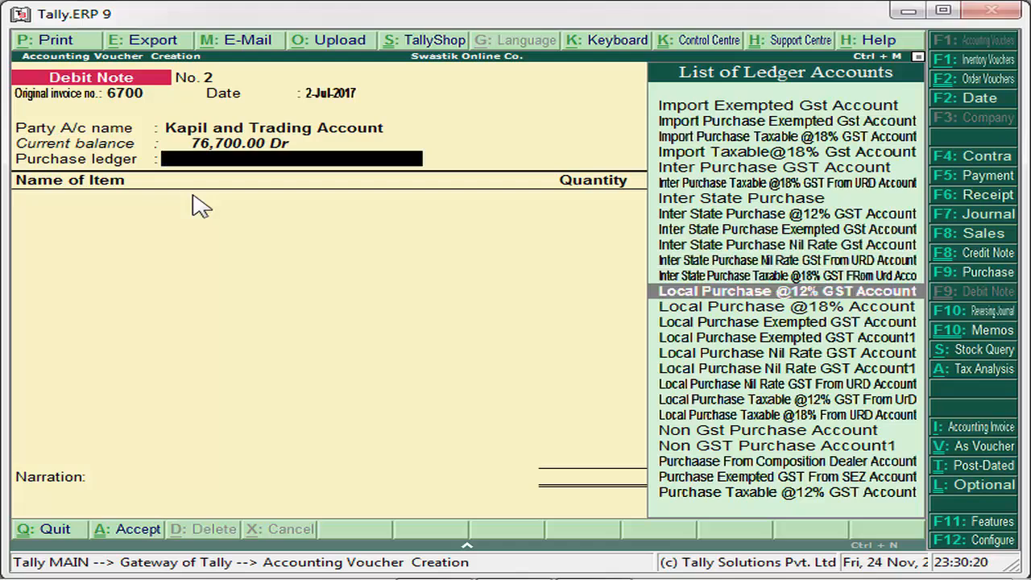
key(Down)
key(Down)
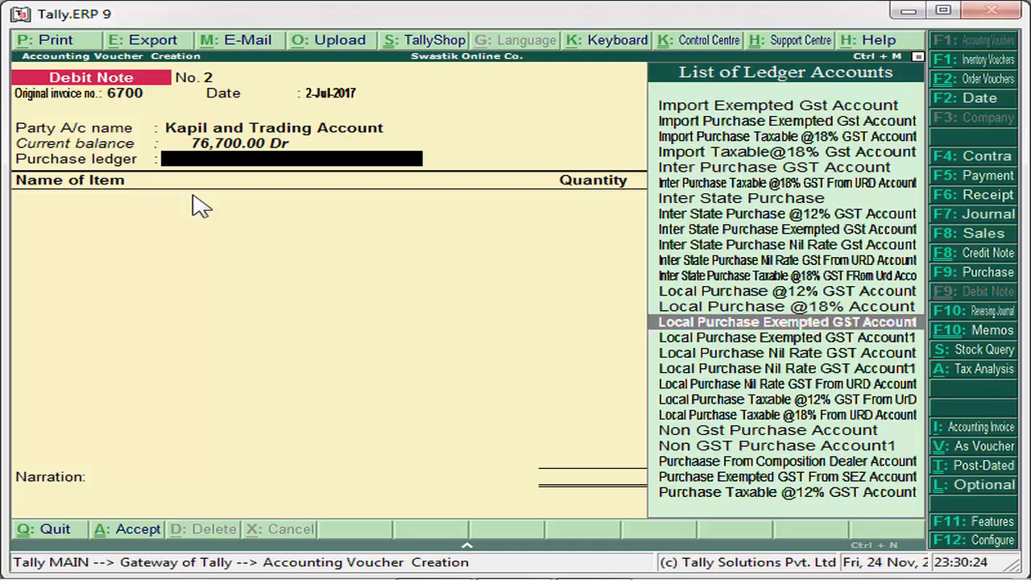
key(Down)
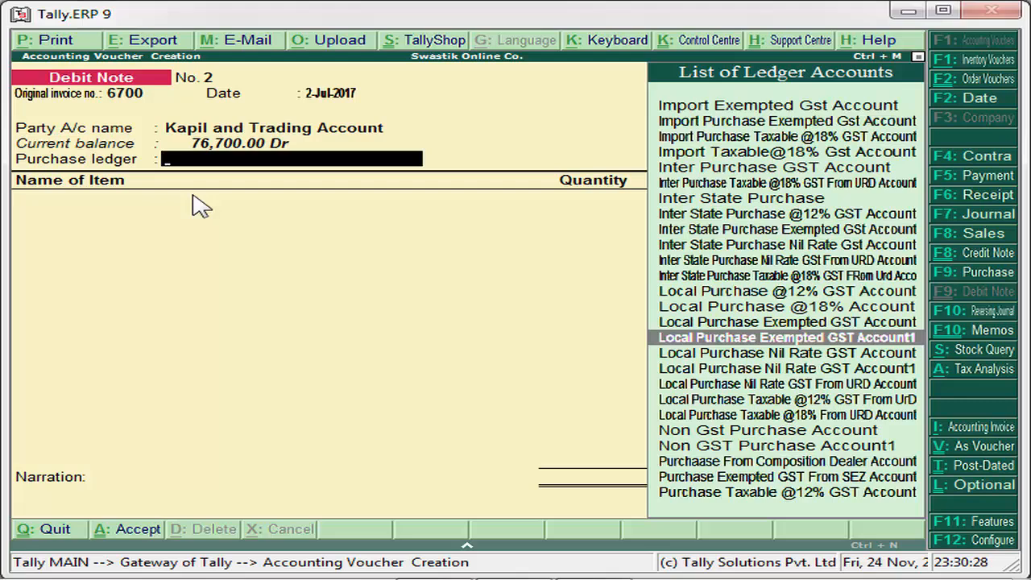
key(Down)
key(Up)
key(Up)
key(Up)
key(Up)
key(Up)
key(Up)
key(Up)
key(Up)
key(Up)
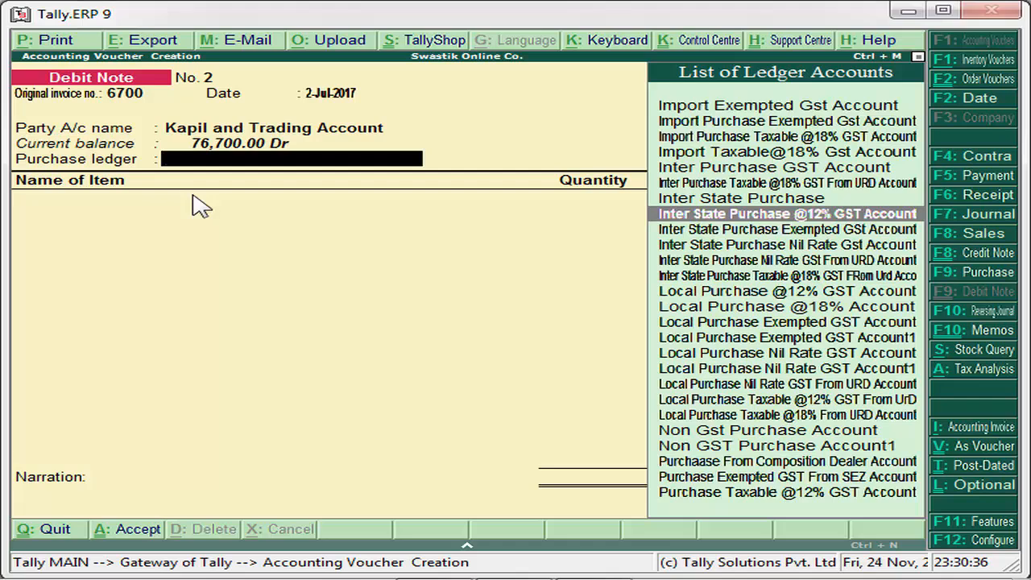
key(Down)
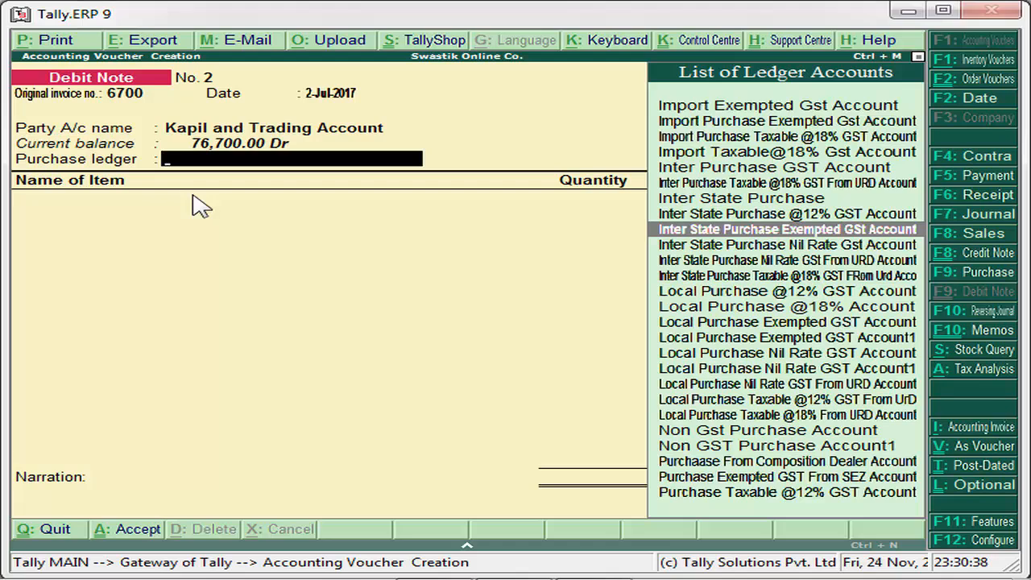
key(Down)
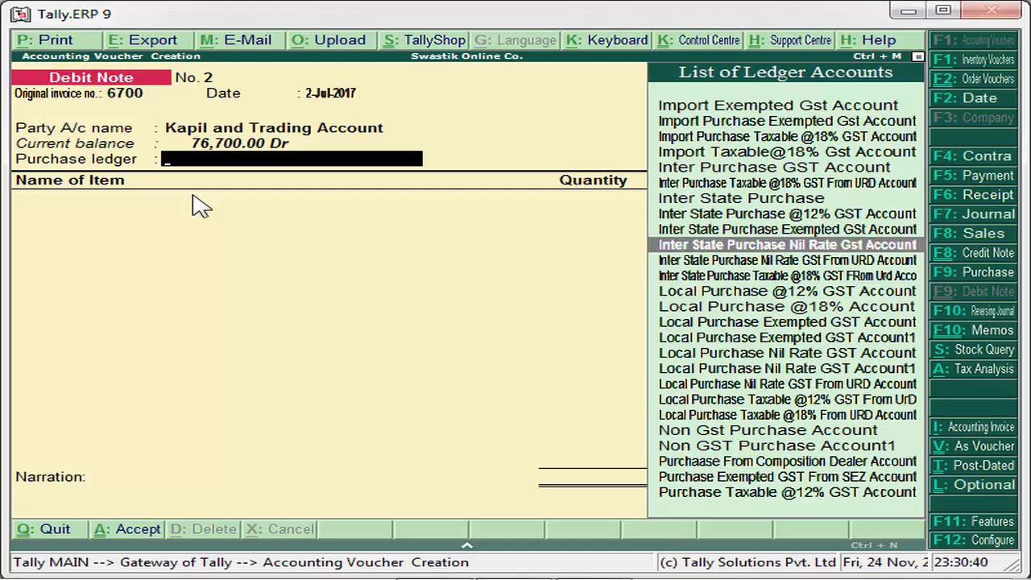
key(Up)
key(Up)
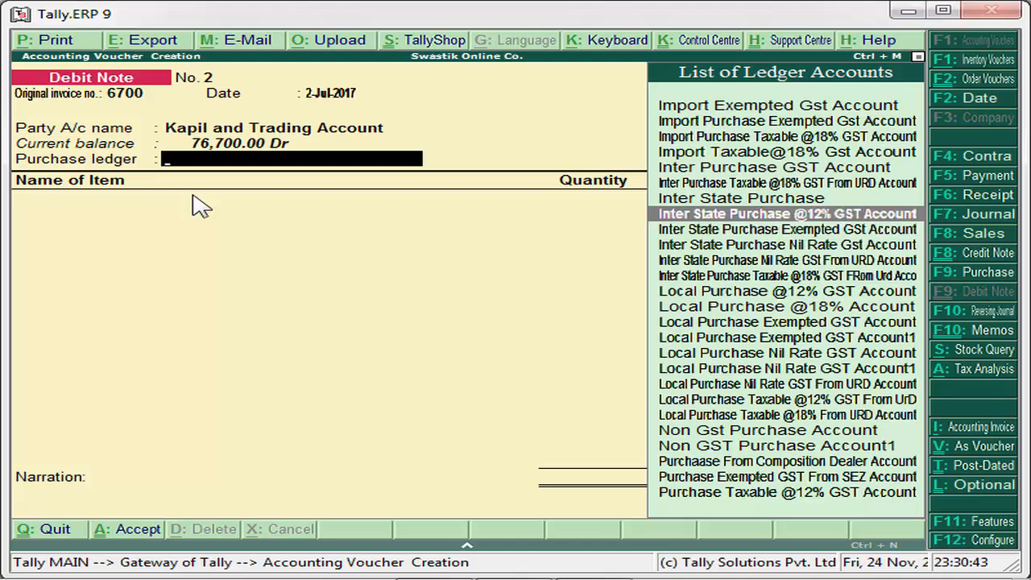
key(Down)
key(Up)
key(Down)
key(Down)
key(Down)
key(Down)
key(Down)
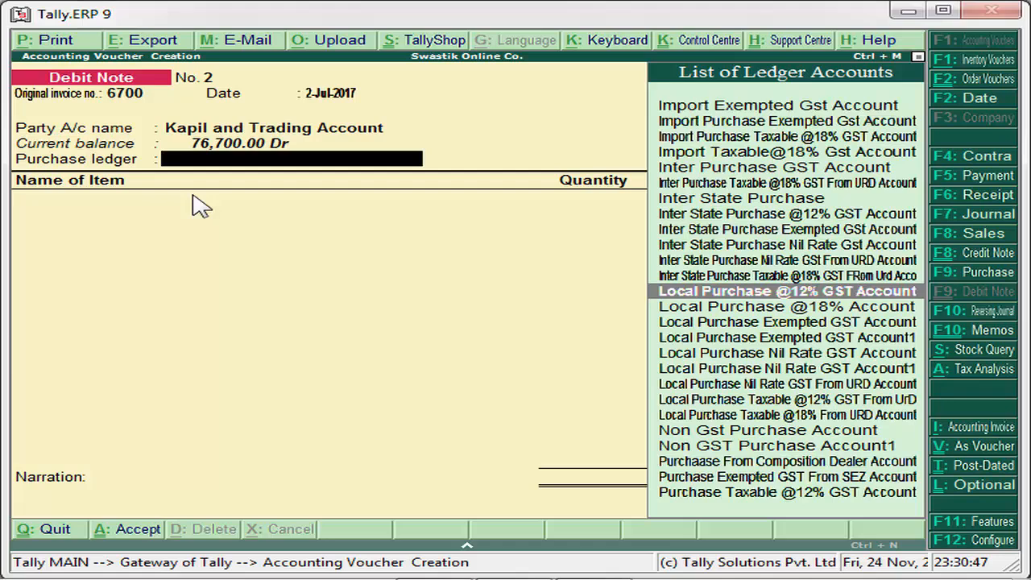
key(Return)
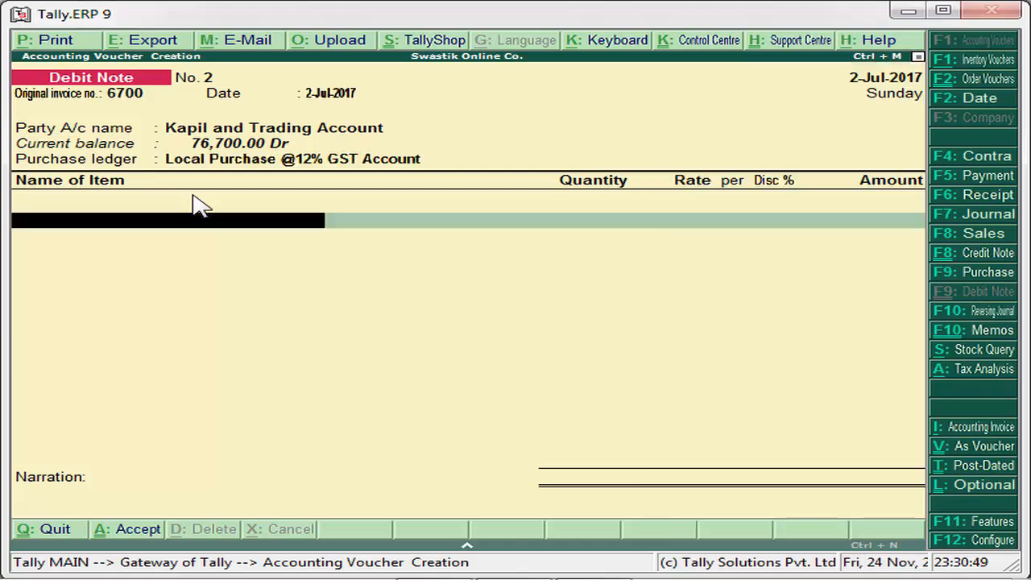
- Add HP Computer as the returned item with tracking number and order number both Not Applicable
text(S)
key(BackSpace)
key(Down)
key(Down)
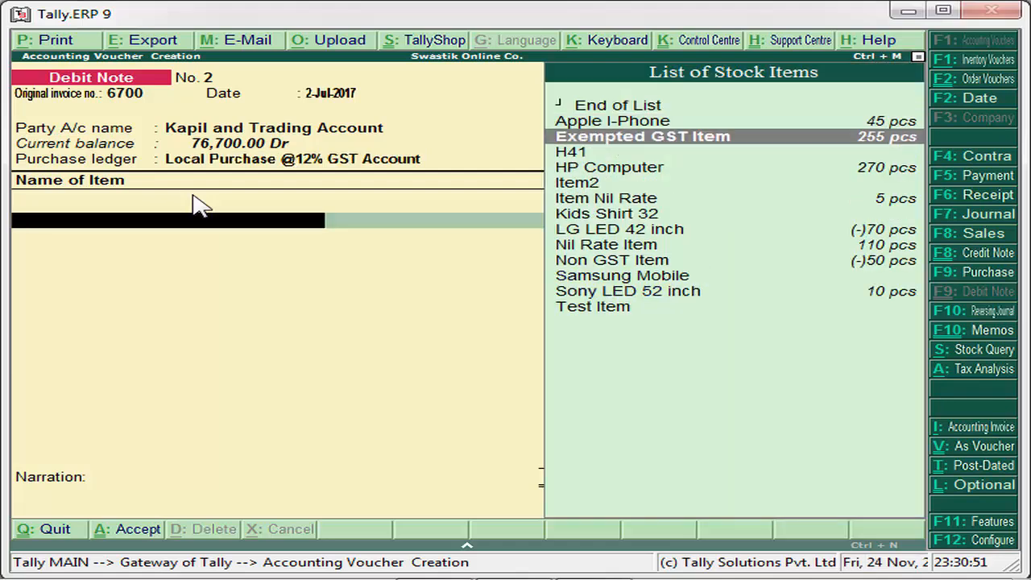
key(Down)
key(Down)
key(Return)
key(Down)
key(Return)
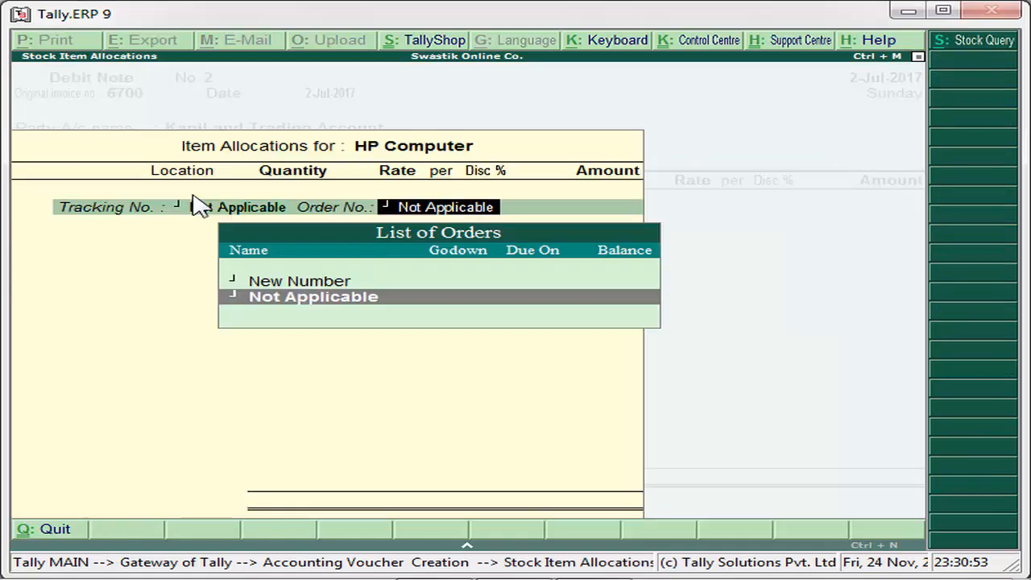
key(Return)
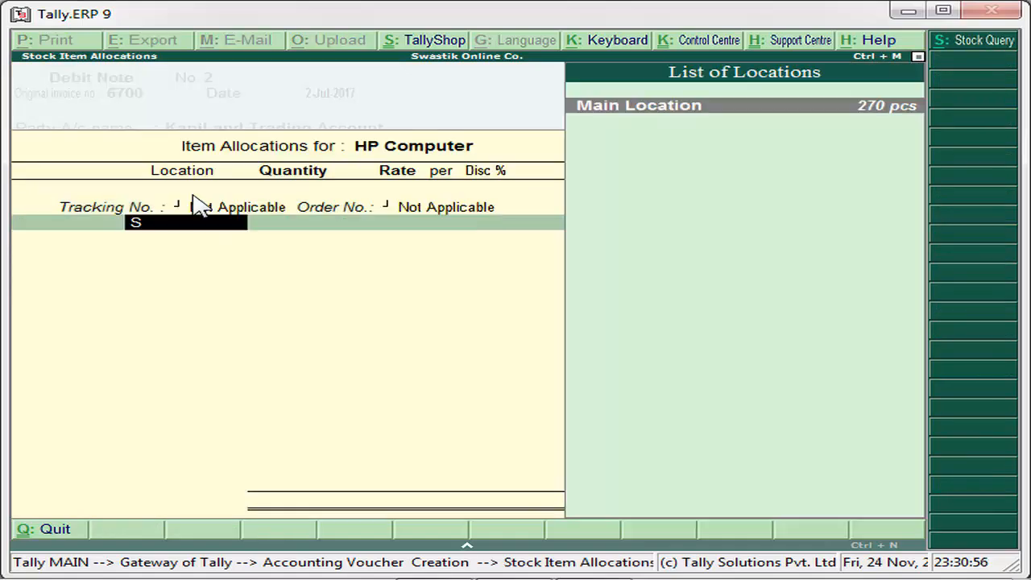
- Allocate 10 pcs of HP Computer from Main Location at the rate of 4,000.00 and finish the item's allocations
key(Return)
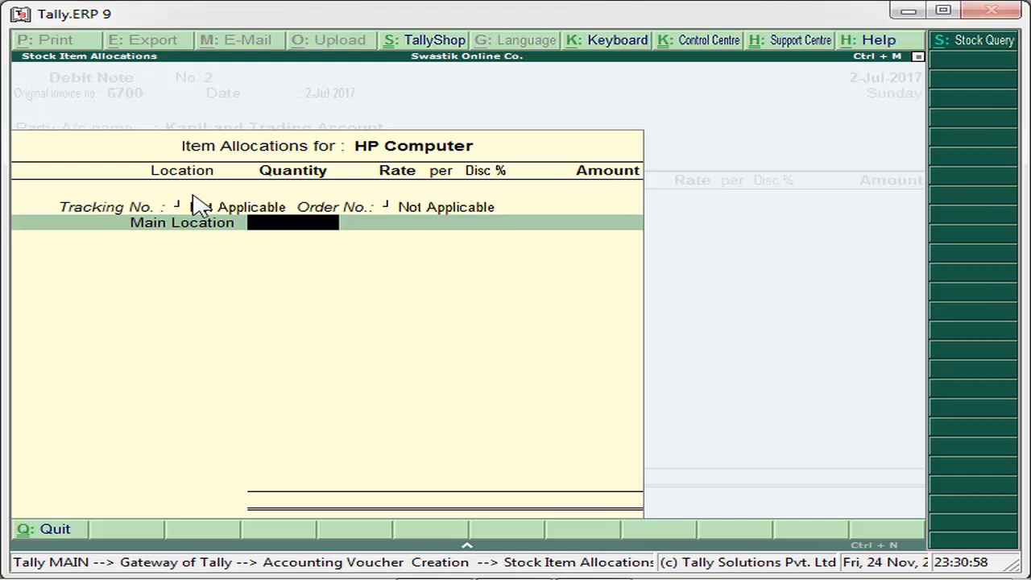
text(10)
key(Return)
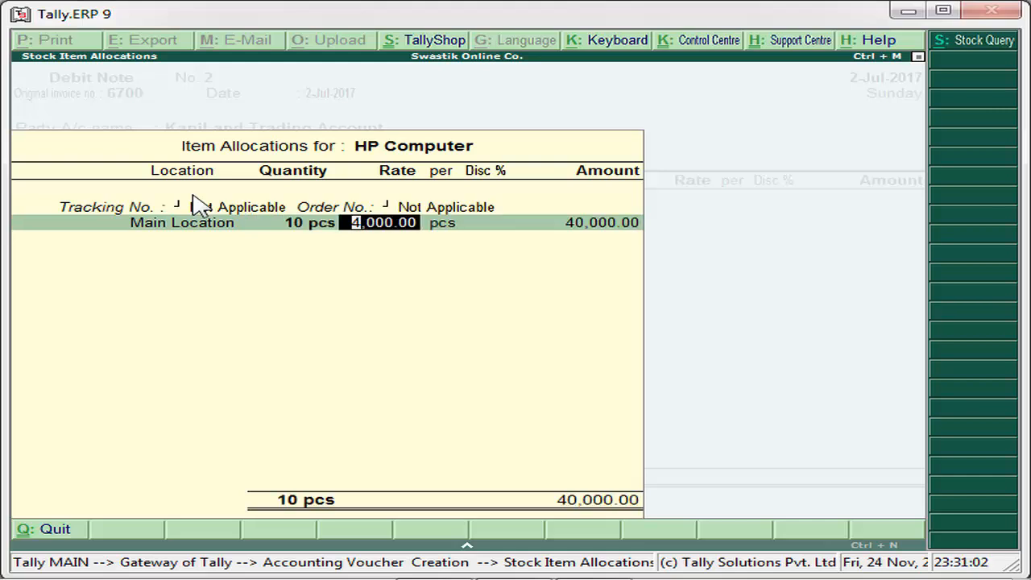
key(Return)
key(Return)
key(Return)
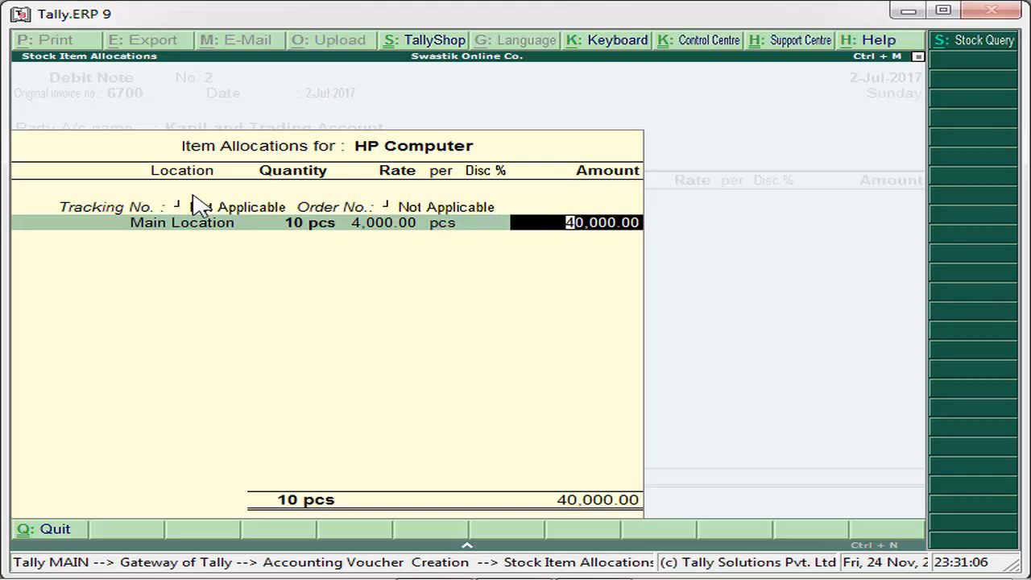
key(Return)
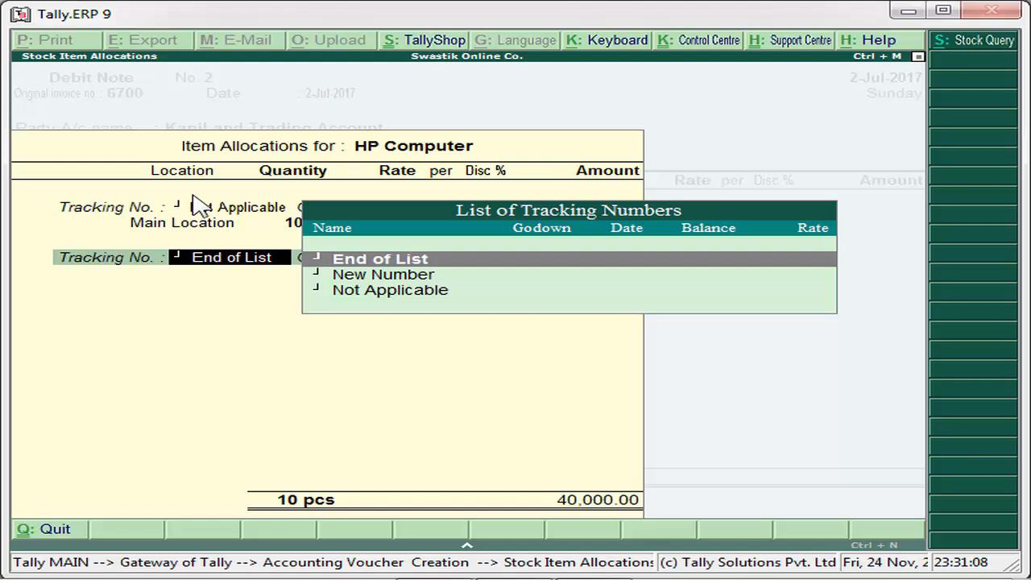
key(Return)
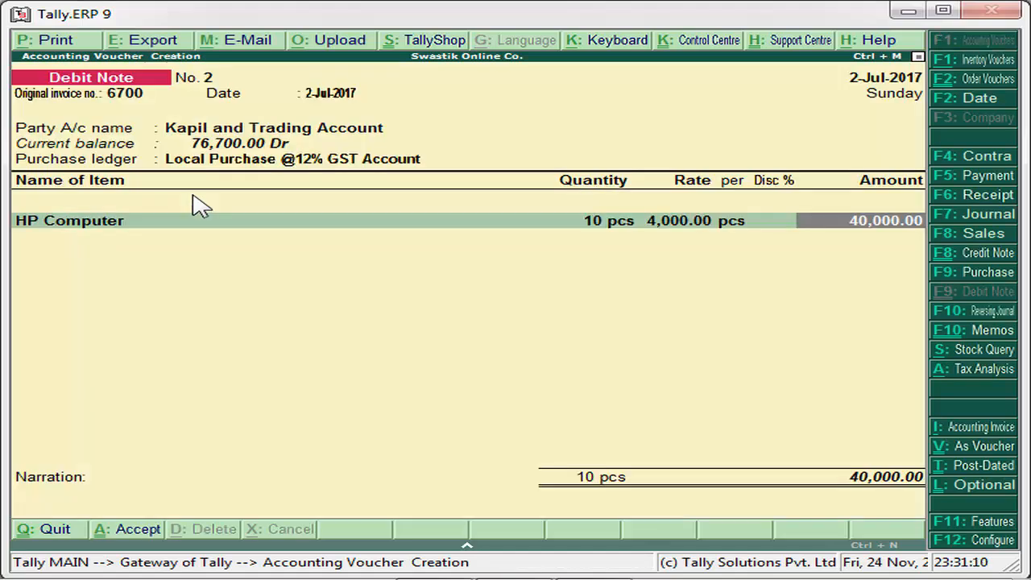
key(Return)
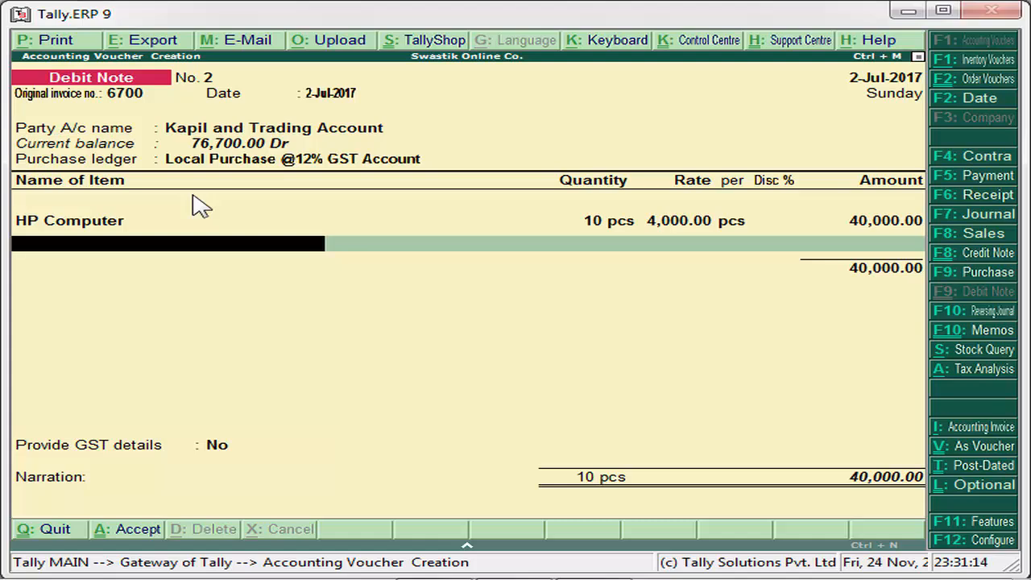
- End the item list and add Input CGST @6% Account as a tax line with its calculated amount
key(Return)
text(In)
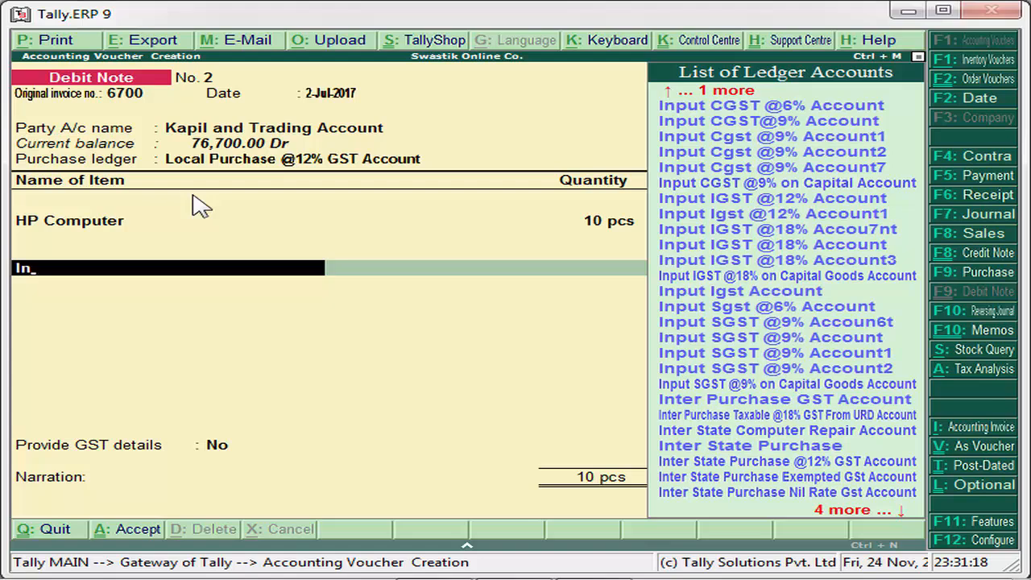
key(Down)
key(Down)
key(Up)
key(Return)
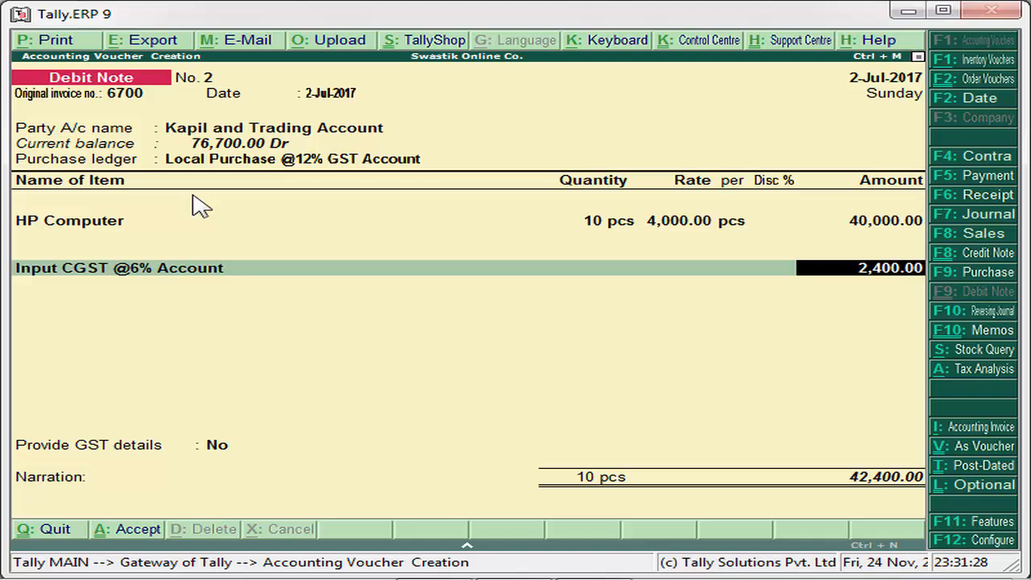
key(Return)
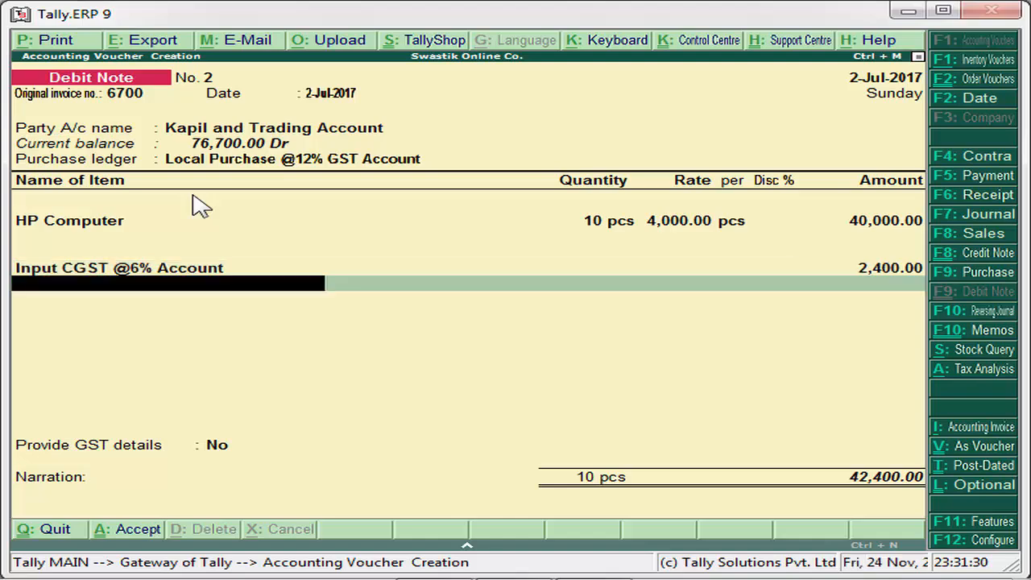
- Add Input Sgst @6% Account as the second tax line with its calculated amount
text(In)
key(Down)
key(Down)
key(Down)
key(Down)
key(Down)
key(Down)
key(Down)
key(Down)
key(Down)
key(Down)
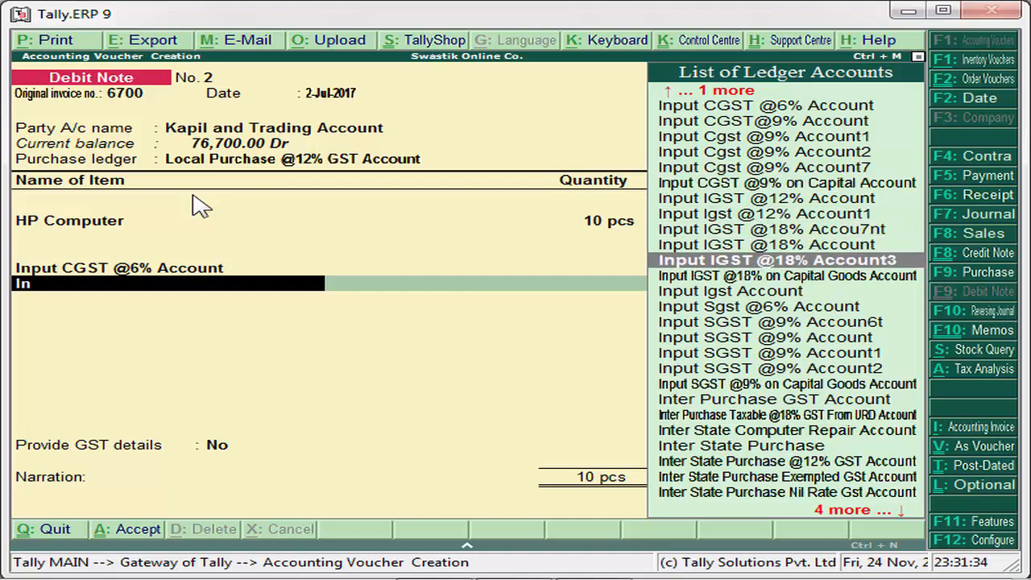
key(Down)
key(Down)
key(Down)
key(Return)
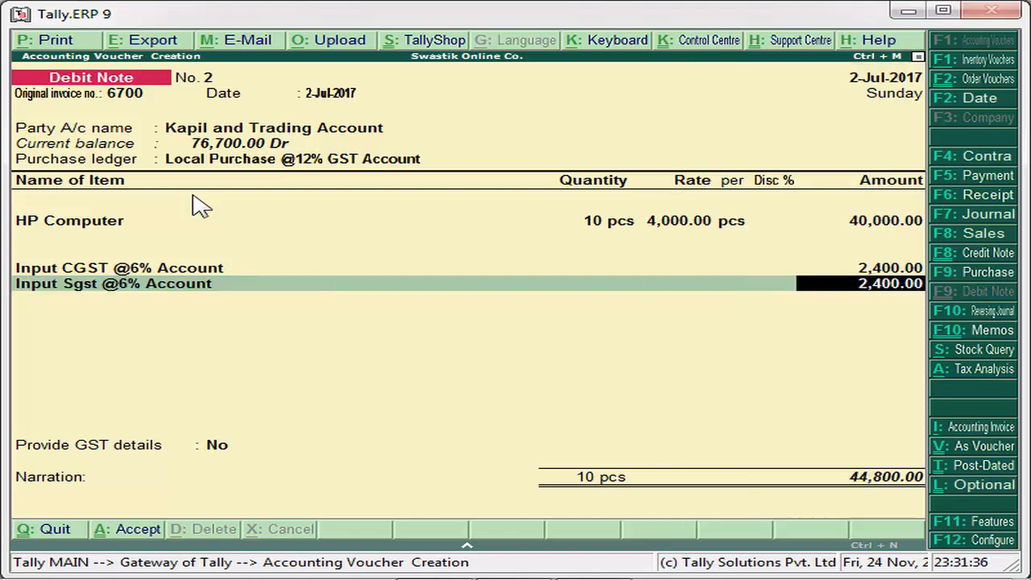
key(Return)
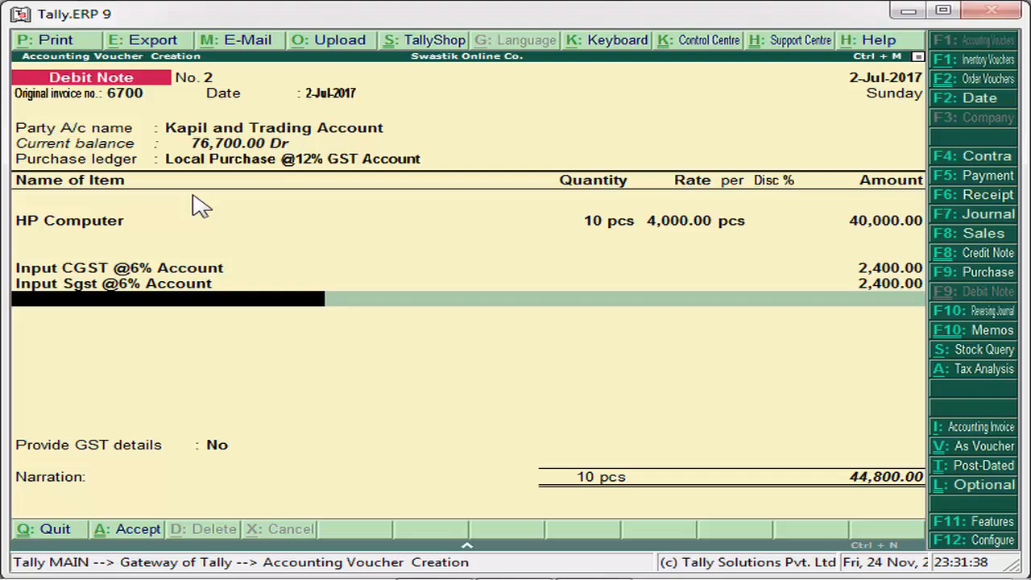
- Provide GST details for the voucher, with 7000 as the supplier's debit/credit note number and day 2 as its date
key(Return)
key(Down)
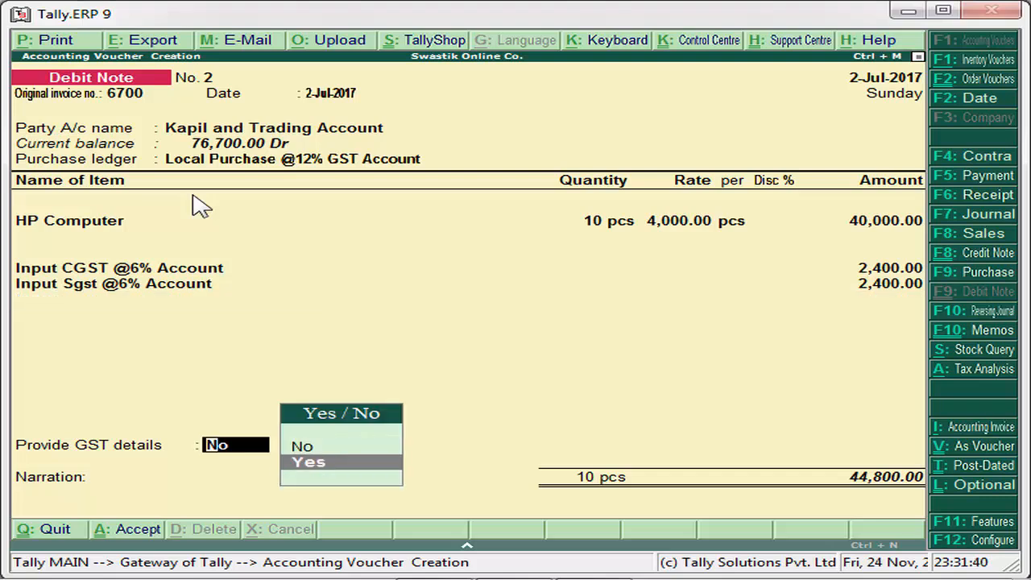
key(Return)
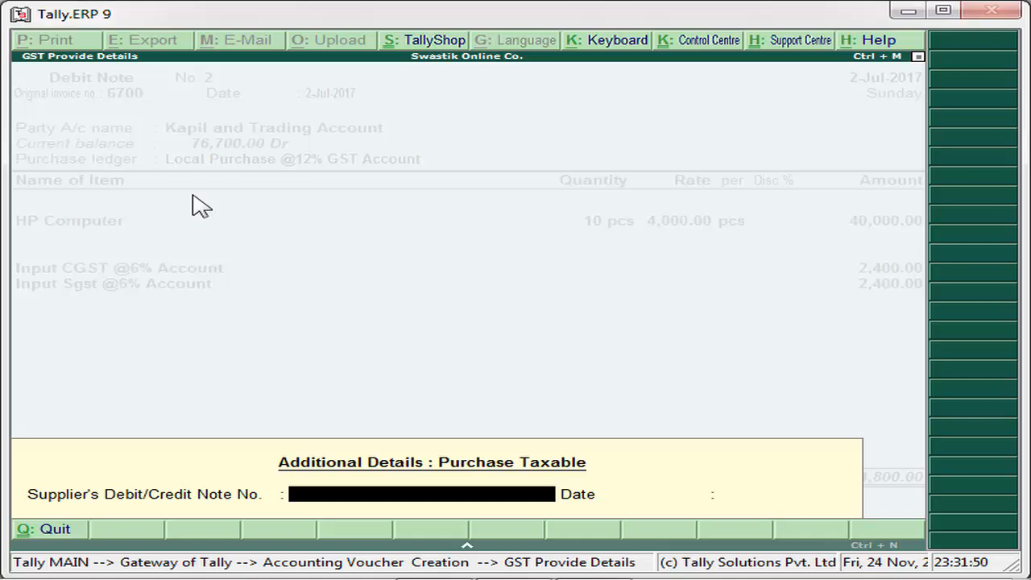
text(7000)
key(Return)
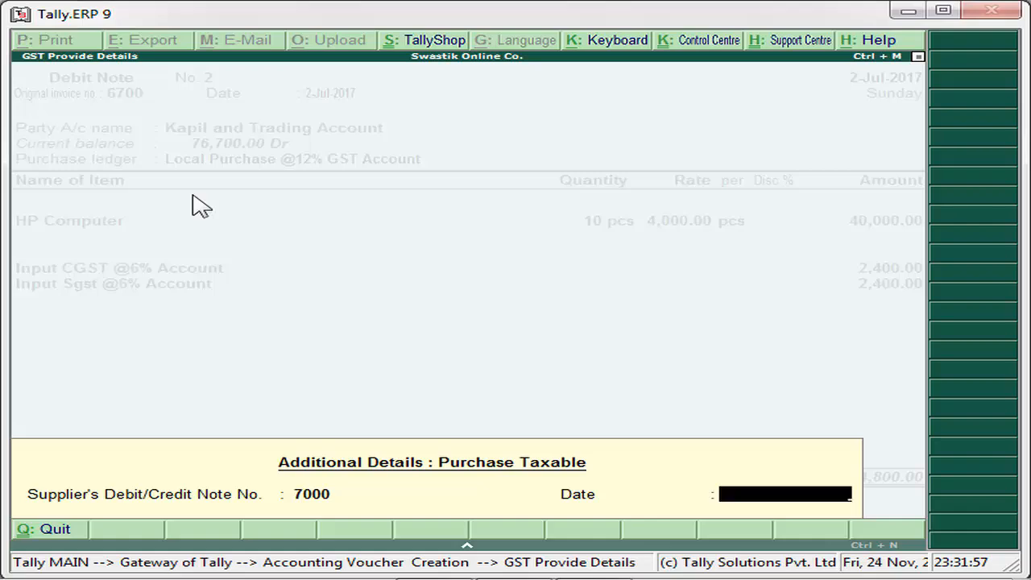
text(2)
key(Return)
key(Return)
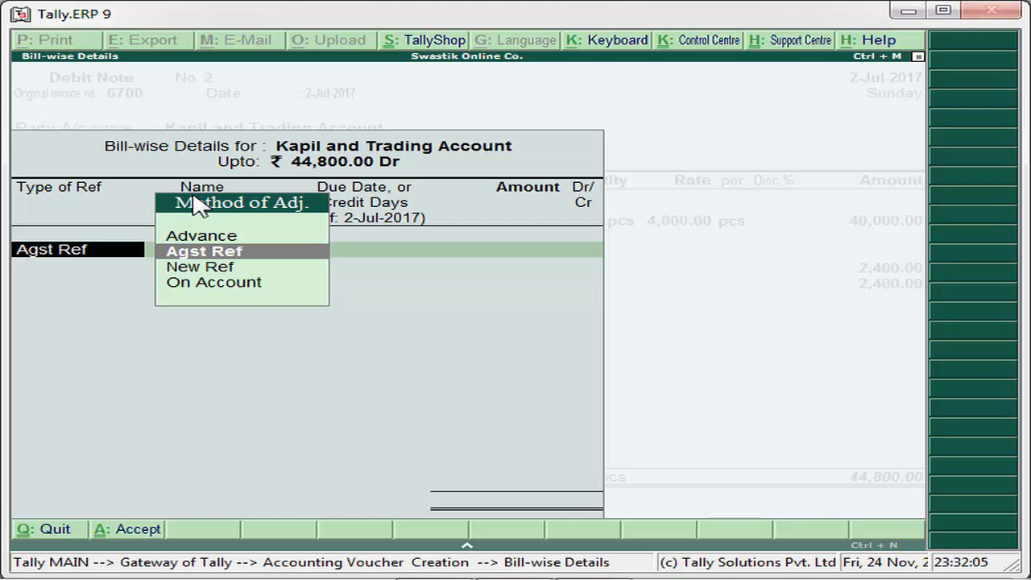
- Adjust the party's bill-wise details as Agst Ref to pending bill 3 for 44,800.00 as Dr
key(Return)
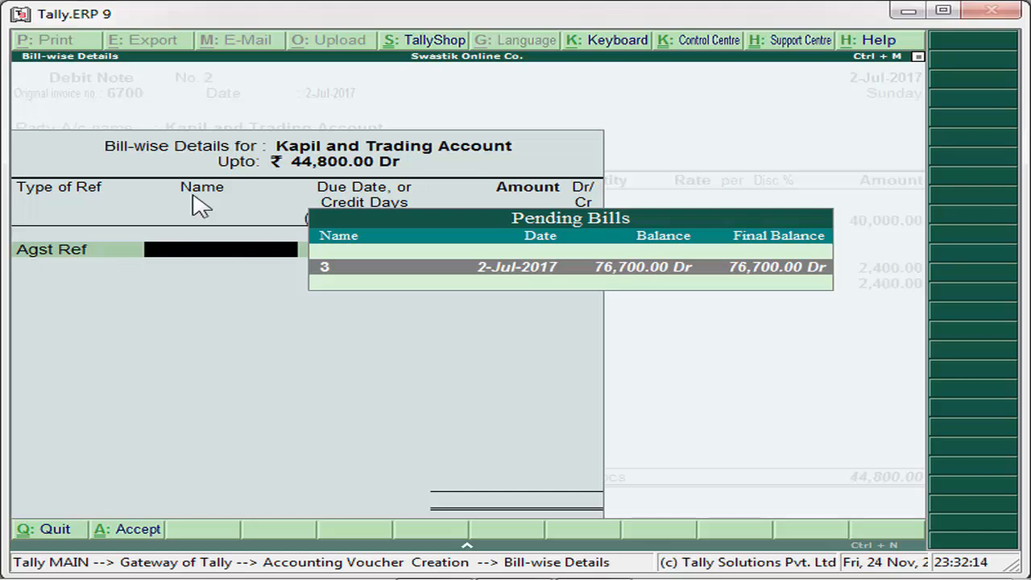
key(Return)
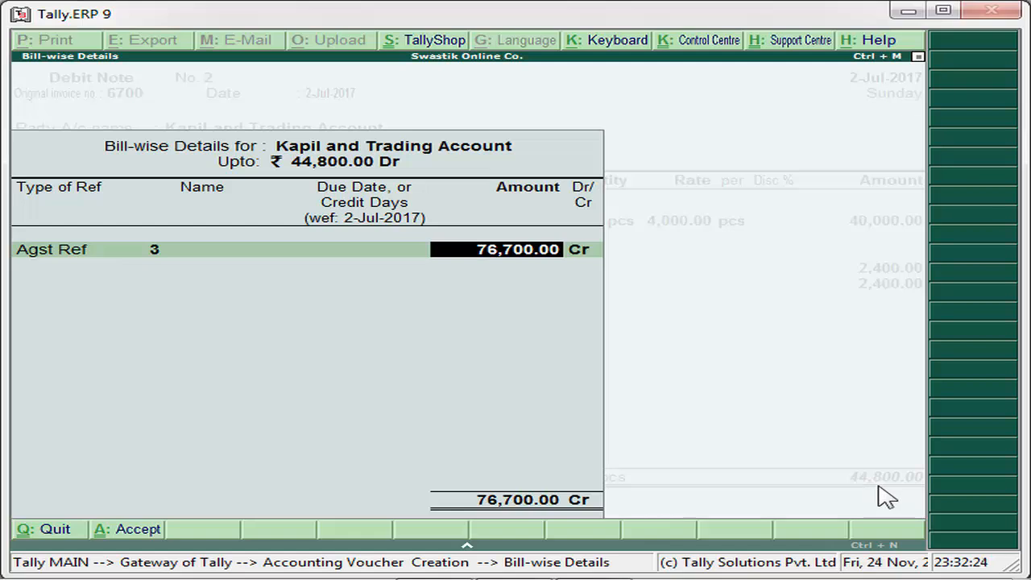
text(44800)
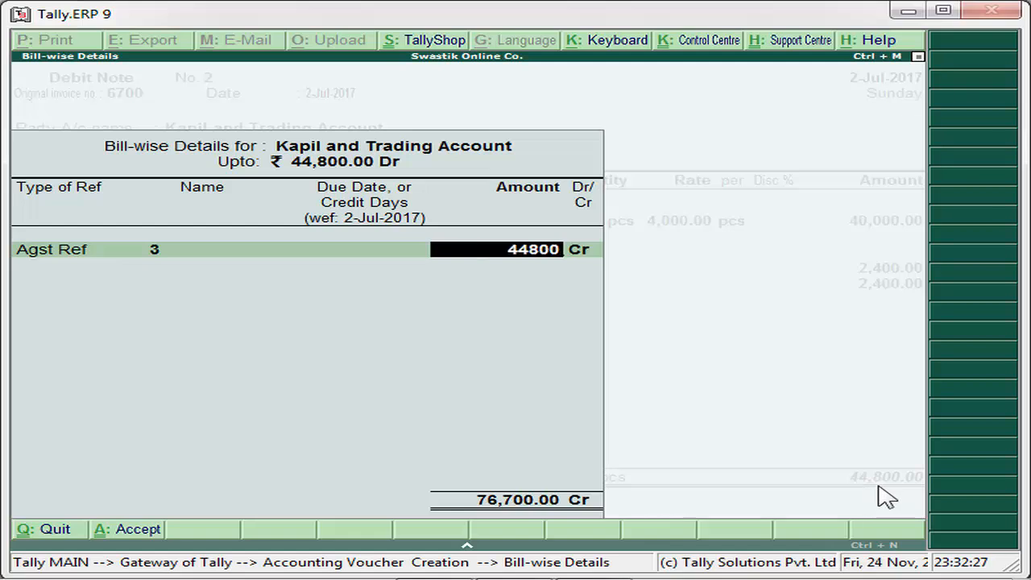
key(Return)
key(Return)
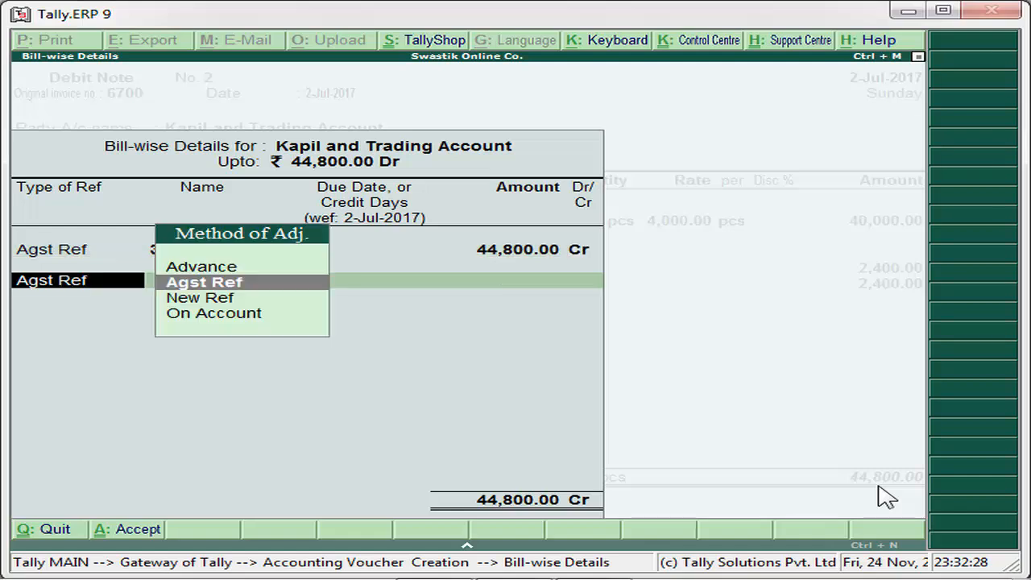
key(BackSpace)
text(d)
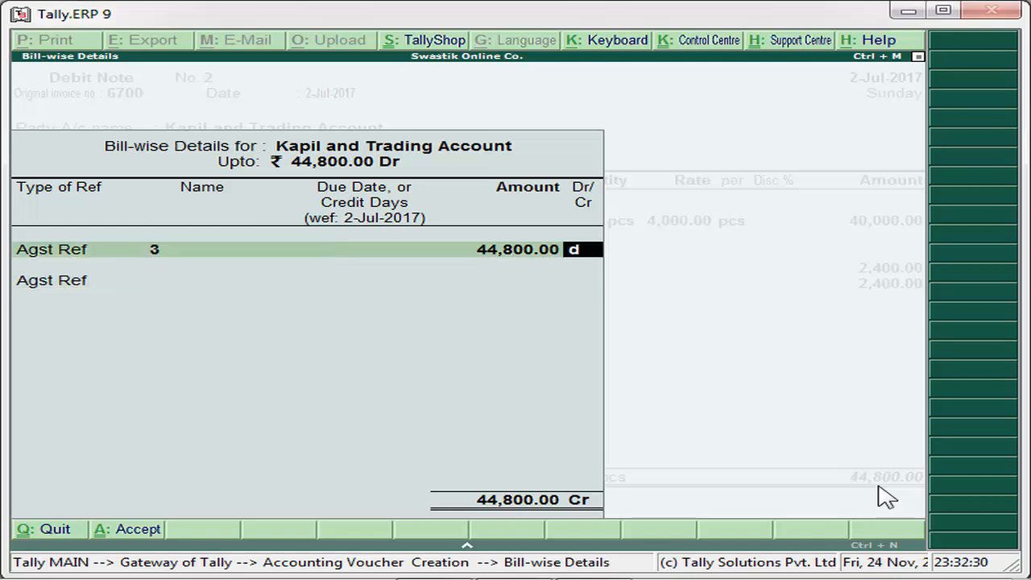
key(Return)
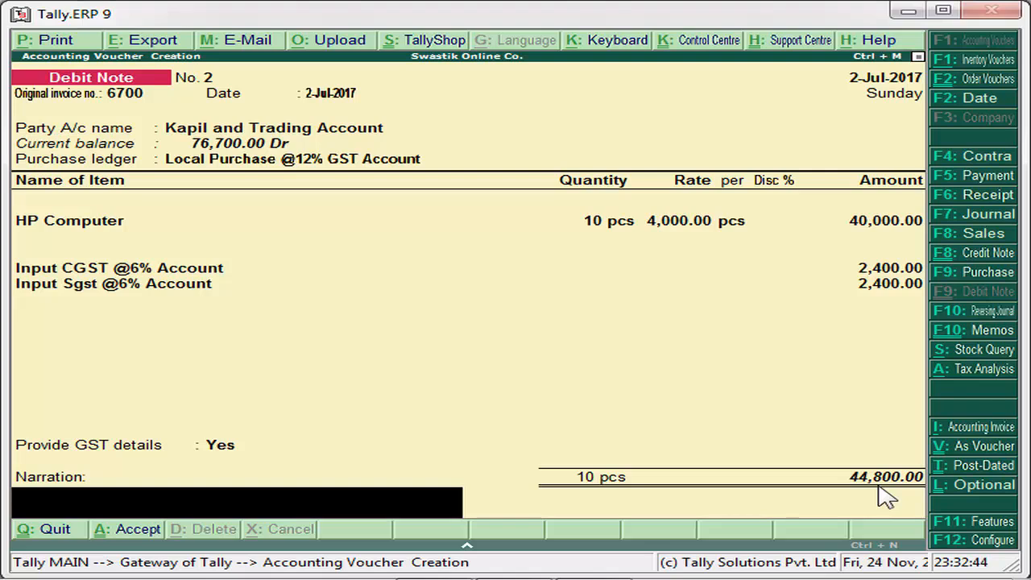
- Save the debit note without a narration and start a new credit note voucher
key(Return)
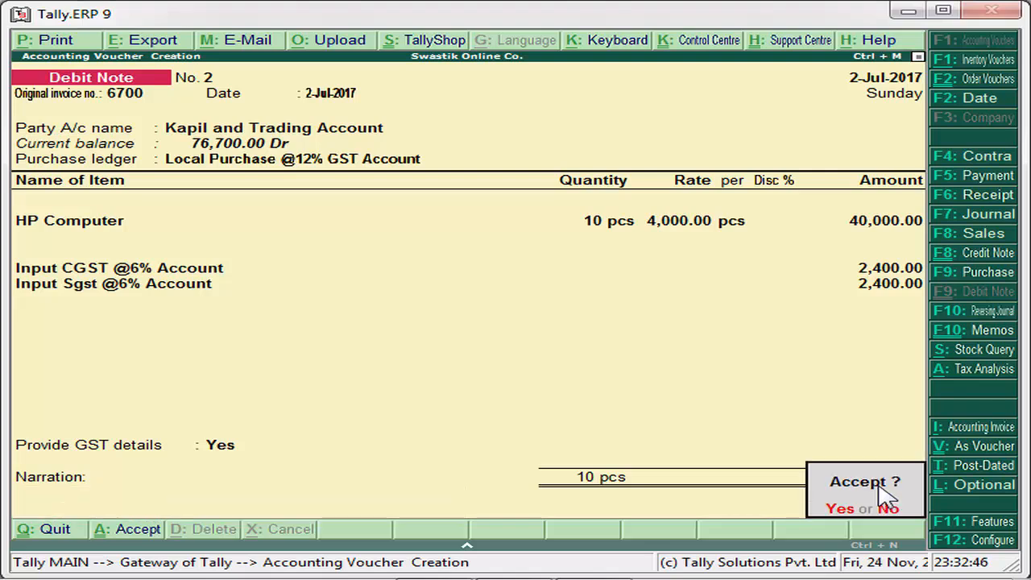
key(Return)
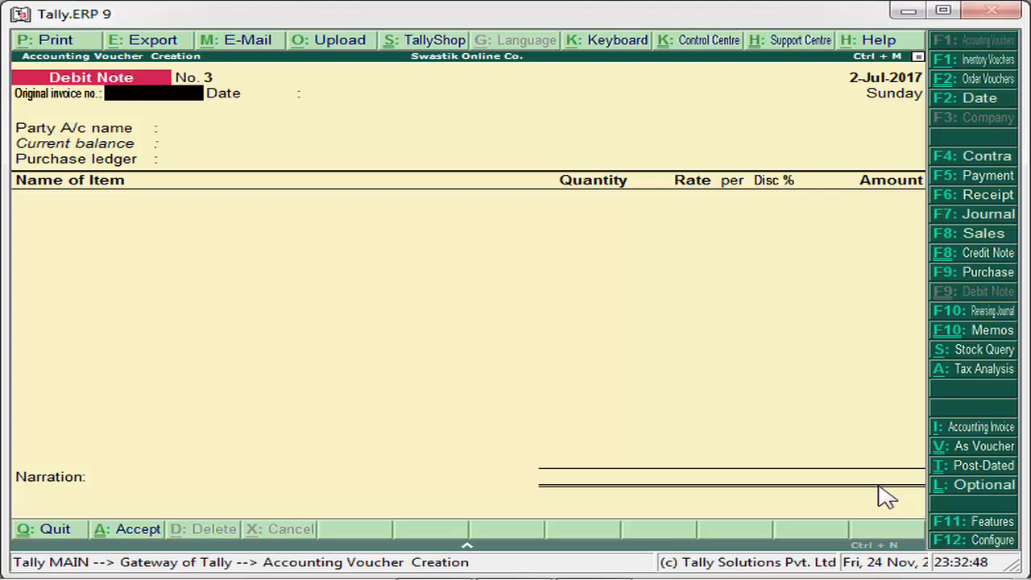
click(987, 257)
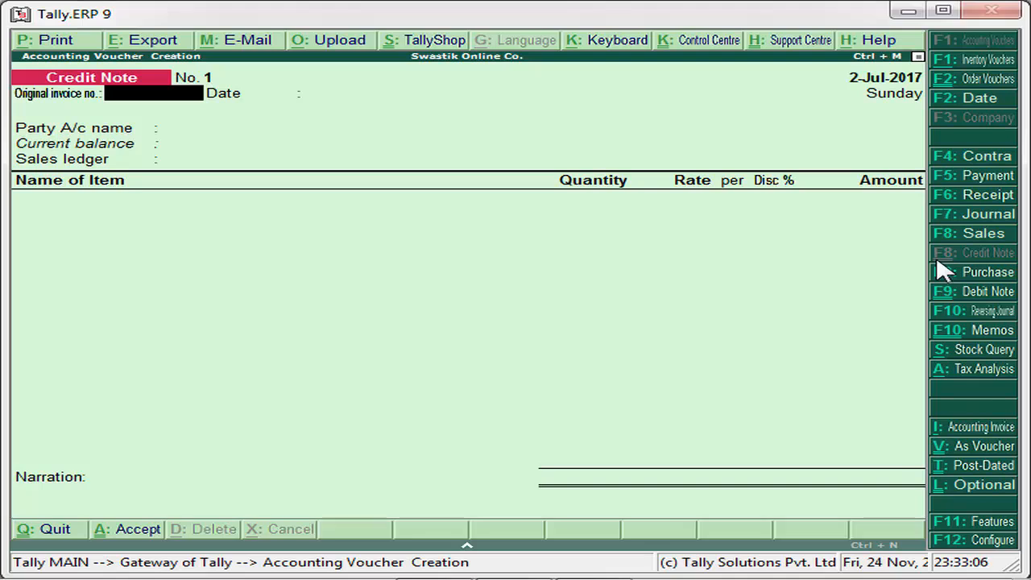
- Set the credit note's original invoice number to 64000, keeping 2-Jul-2017 as the invoice date
text(64000)
key(Return)
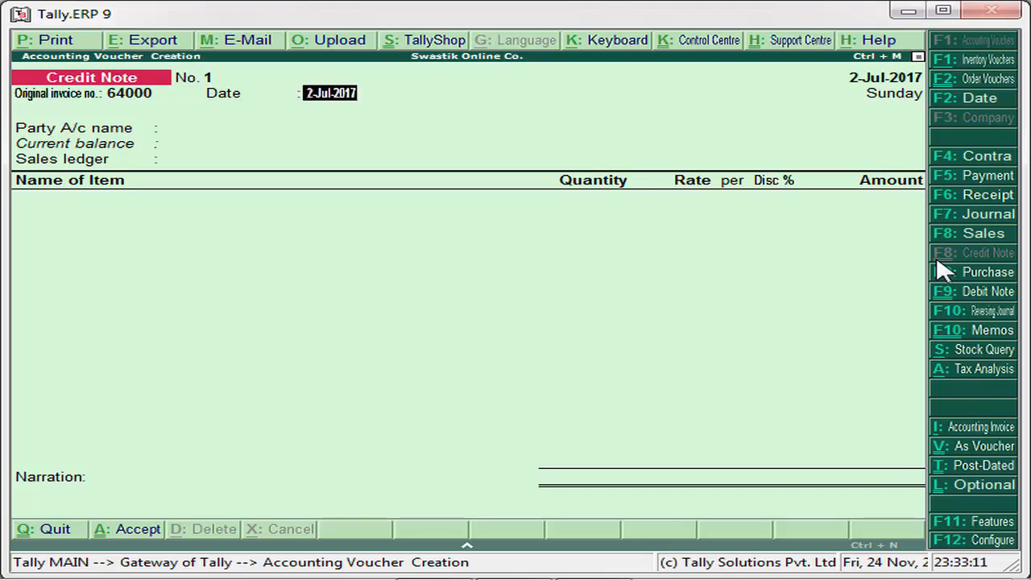
key(Return)
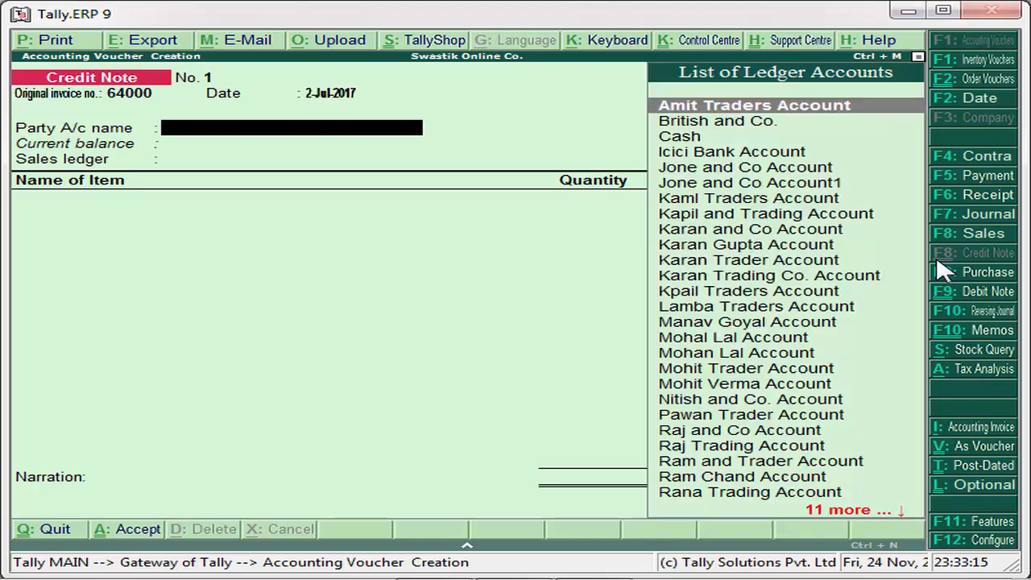
- Choose Amit Traders Account as the party, ending the tracking and order number lists and leaving the buyer's address blank
key(Return)
key(Return)
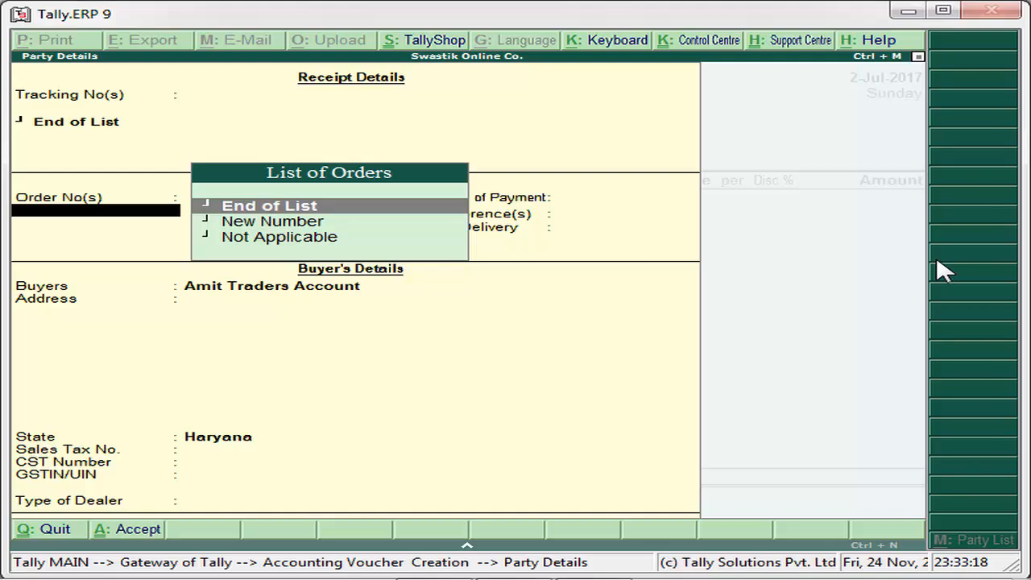
key(Return)
key(Return)
key(Return)
key(Return)
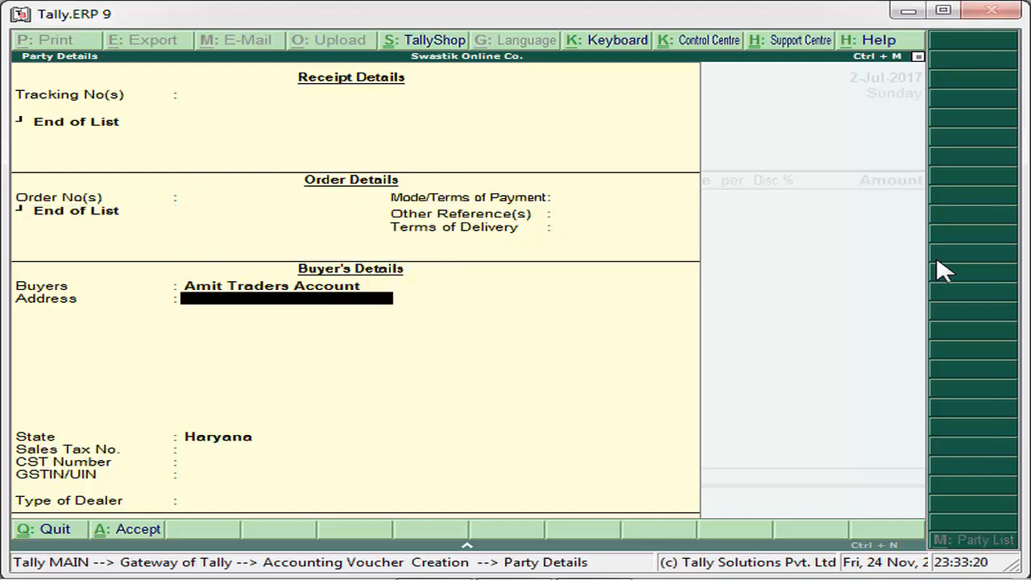
key(Return)
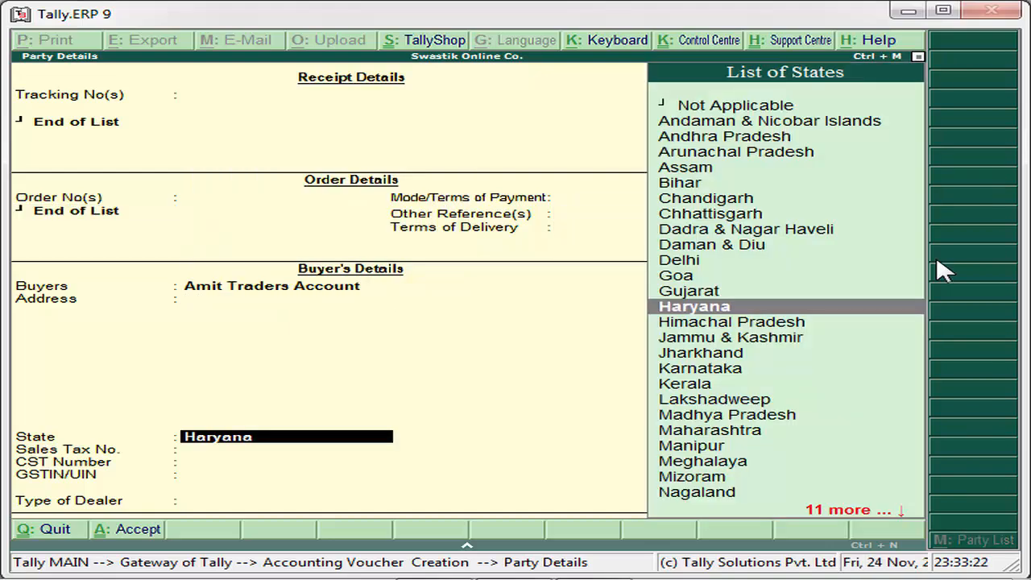
- Complete the buyer's details with Haryana as the state and Regular as the type of dealer, leaving the tax numbers blank
key(Return)
key(Return)
key(Return)
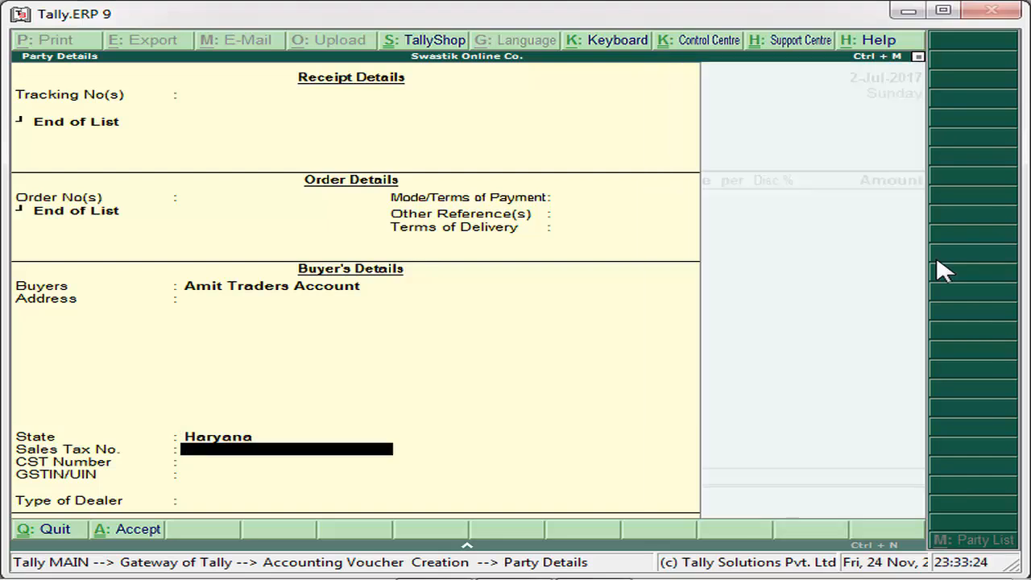
key(Return)
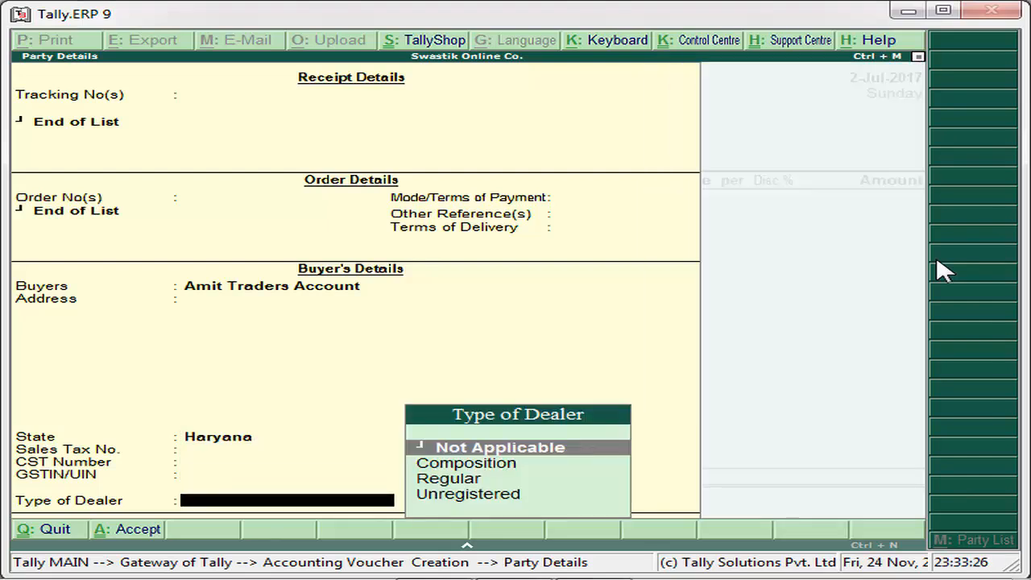
key(Down)
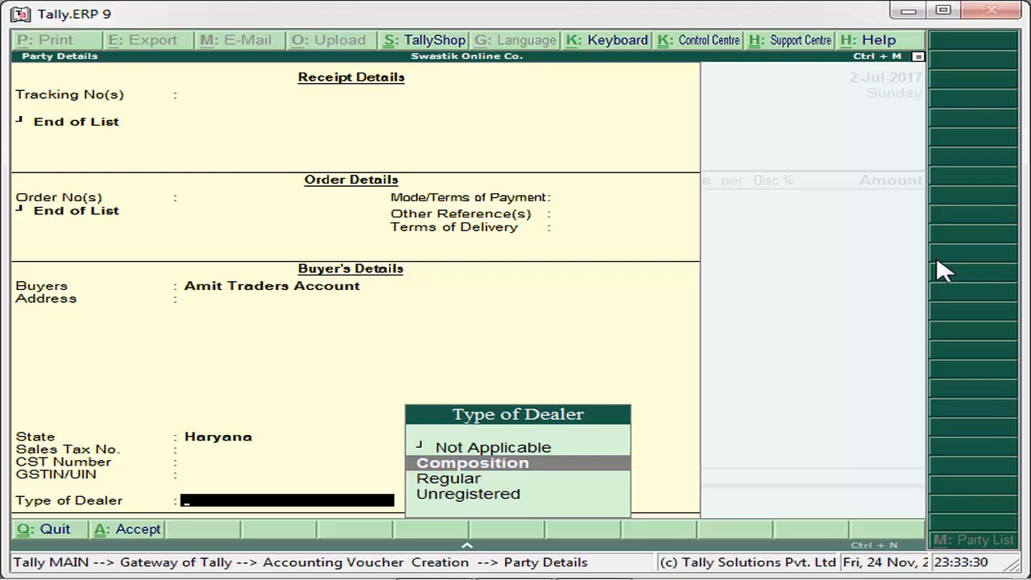
key(Down)
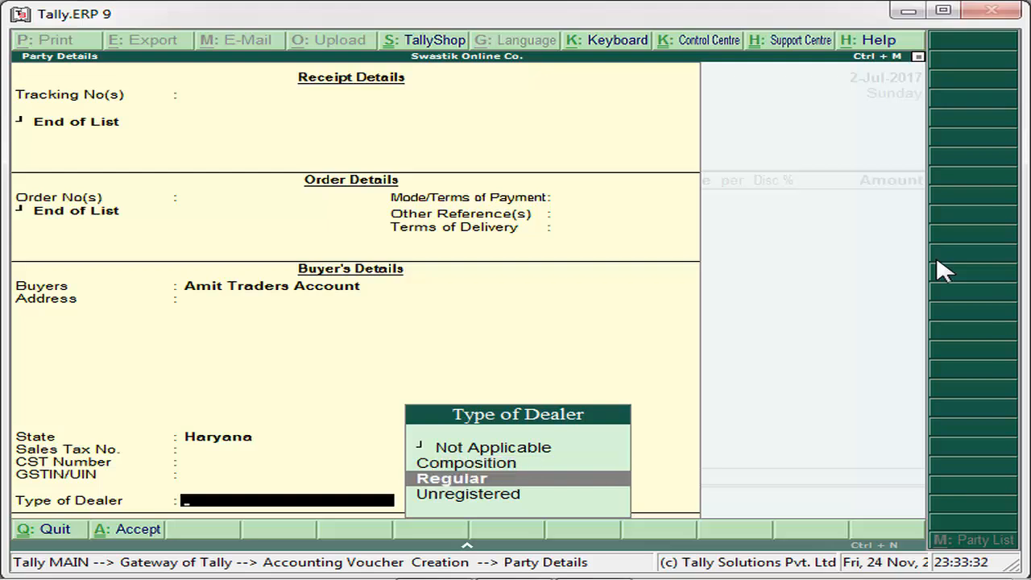
key(Down)
key(Up)
key(Return)
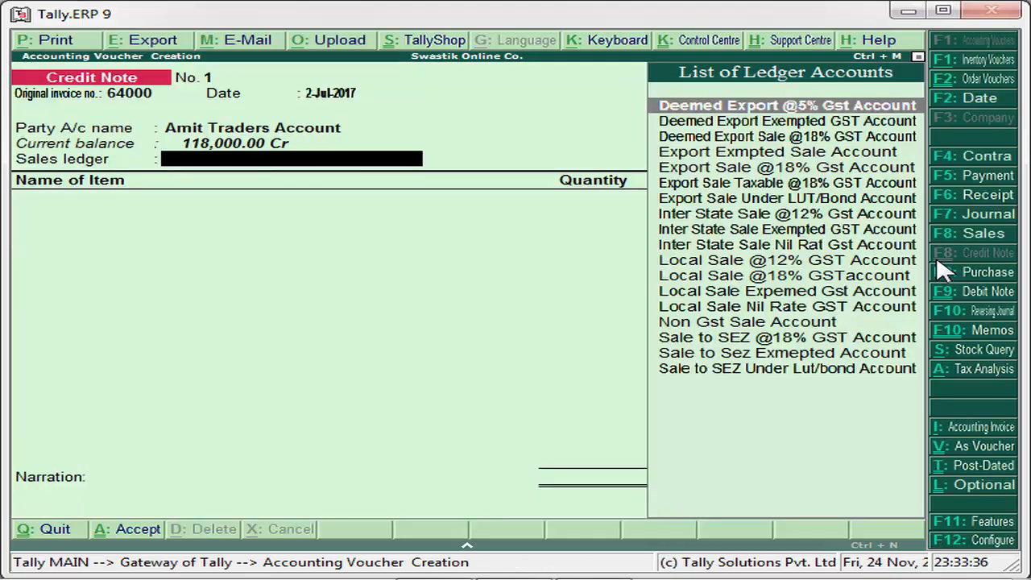
key(Down)
key(Down)
key(Down)
key(Down)
key(Down)
key(Down)
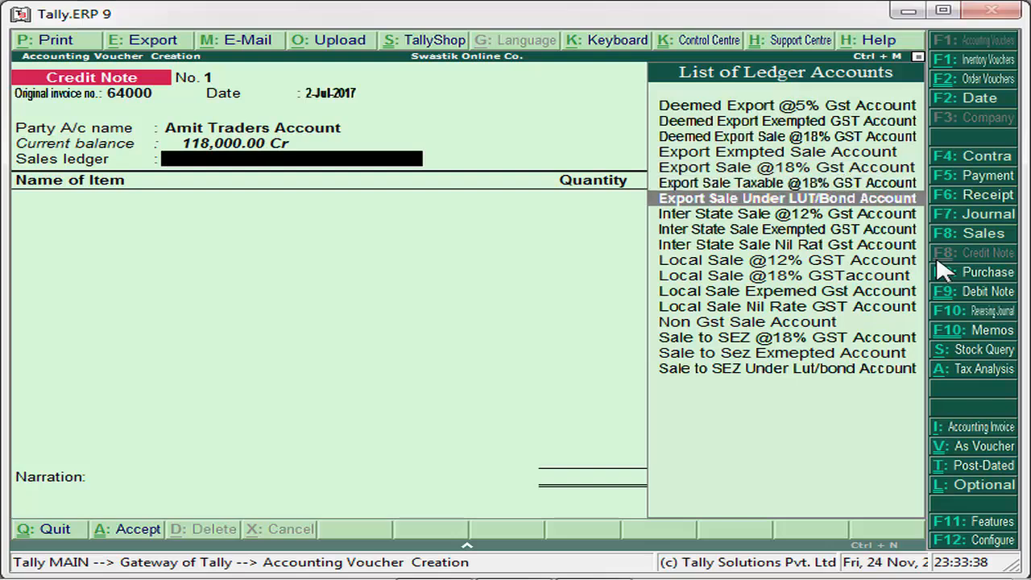
key(Down)
key(Down)
key(Down)
key(Down)
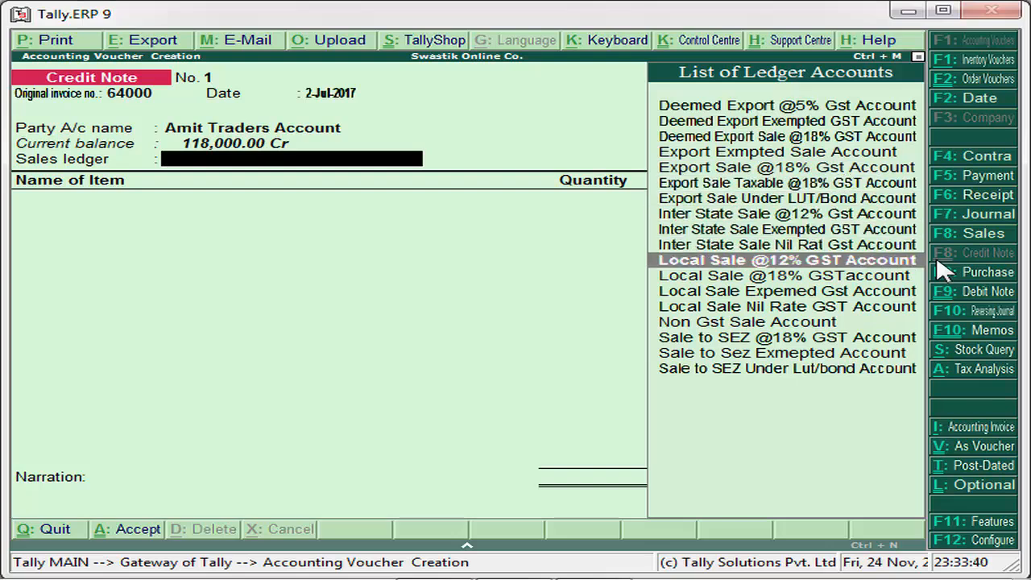
key(Down)
key(Down)
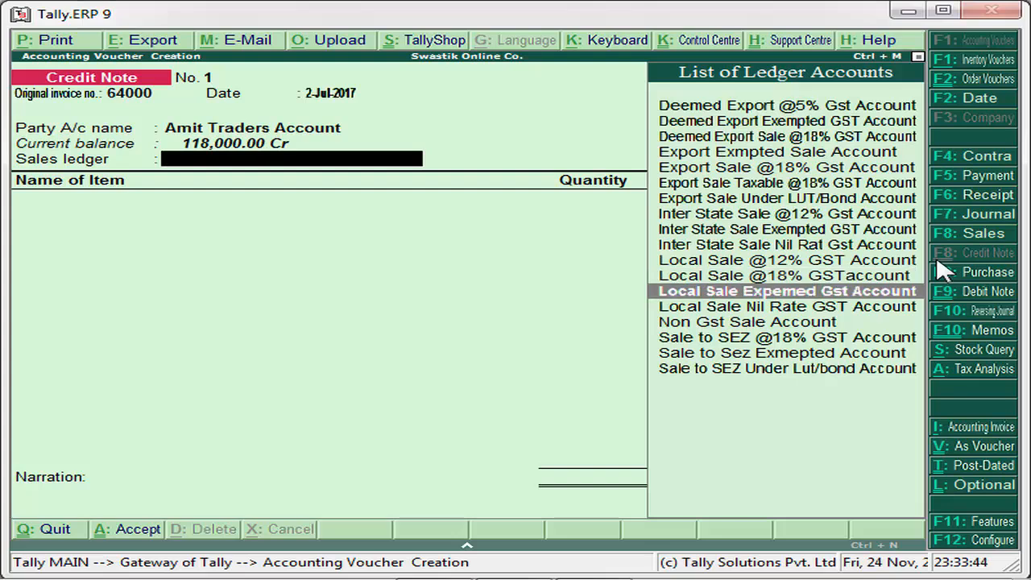
key(Down)
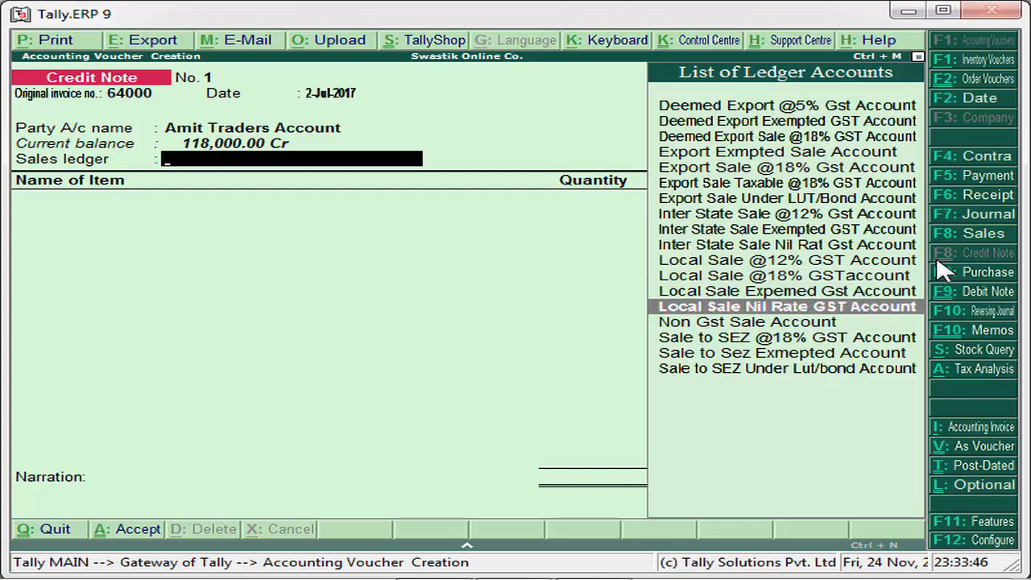
key(Up)
key(Up)
key(Up)
key(Up)
key(Up)
key(Up)
key(Up)
key(Up)
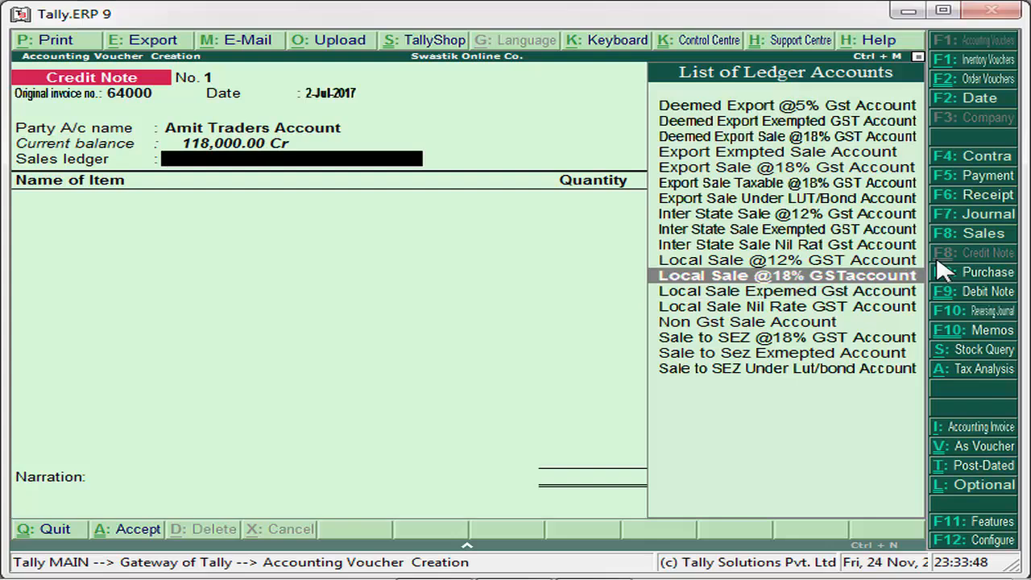
key(Down)
key(Down)
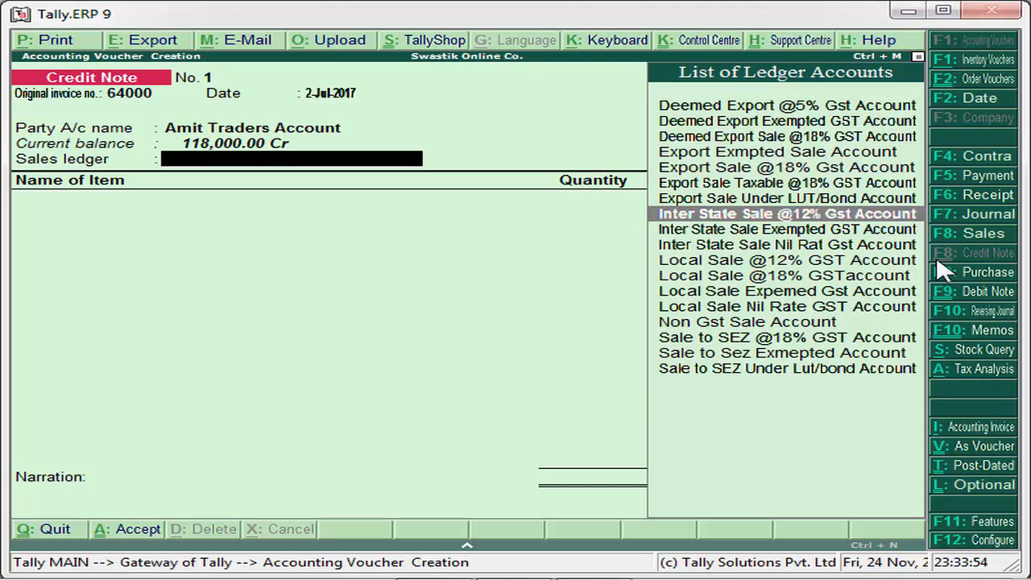
key(Return)
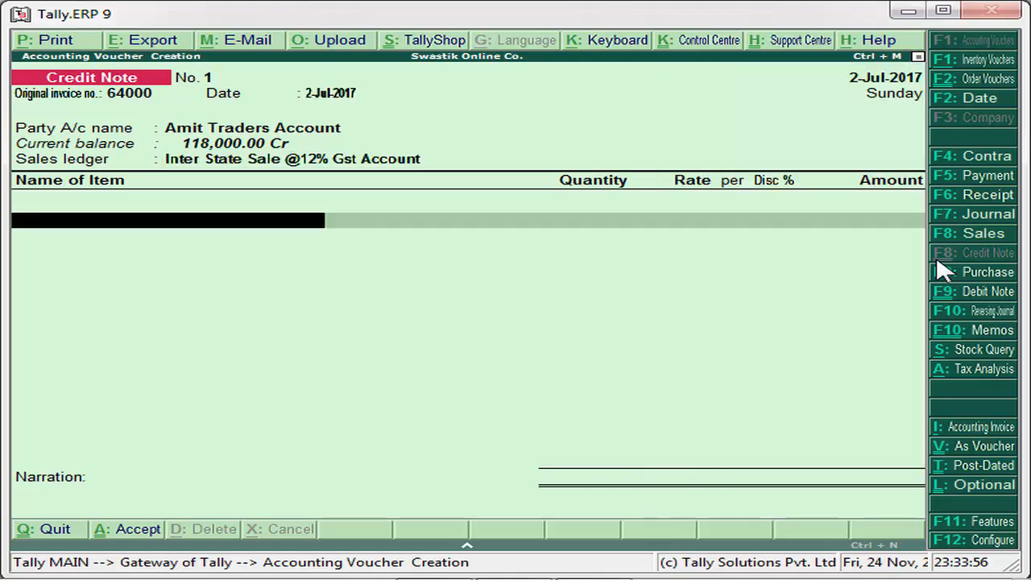
- Add HP Computer as the returned item, with tracking and order numbers Not Applicable and Main Location as its location
text(S)
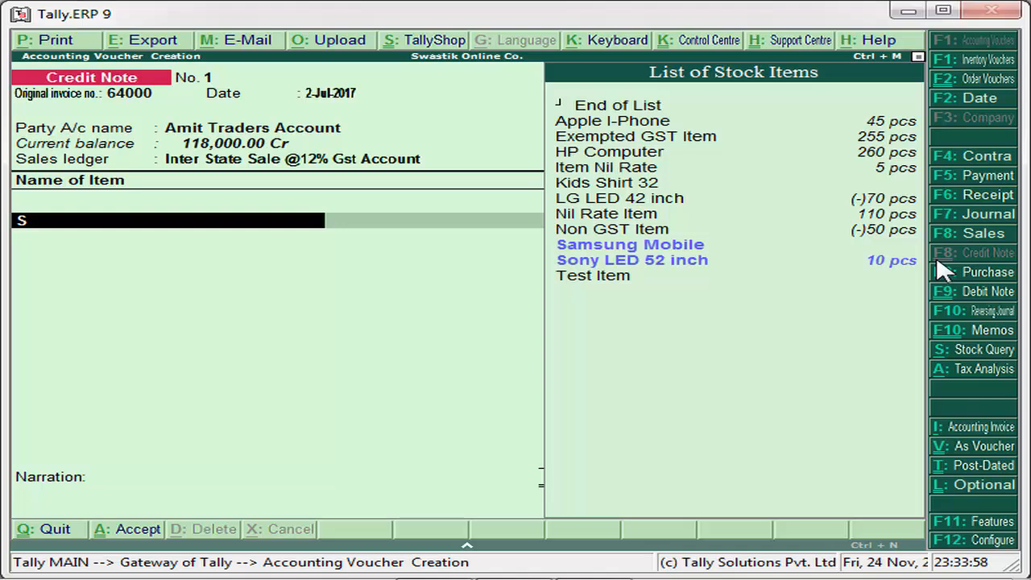
key(Down)
key(Up)
key(Up)
key(Up)
key(Up)
key(Up)
key(Up)
key(Up)
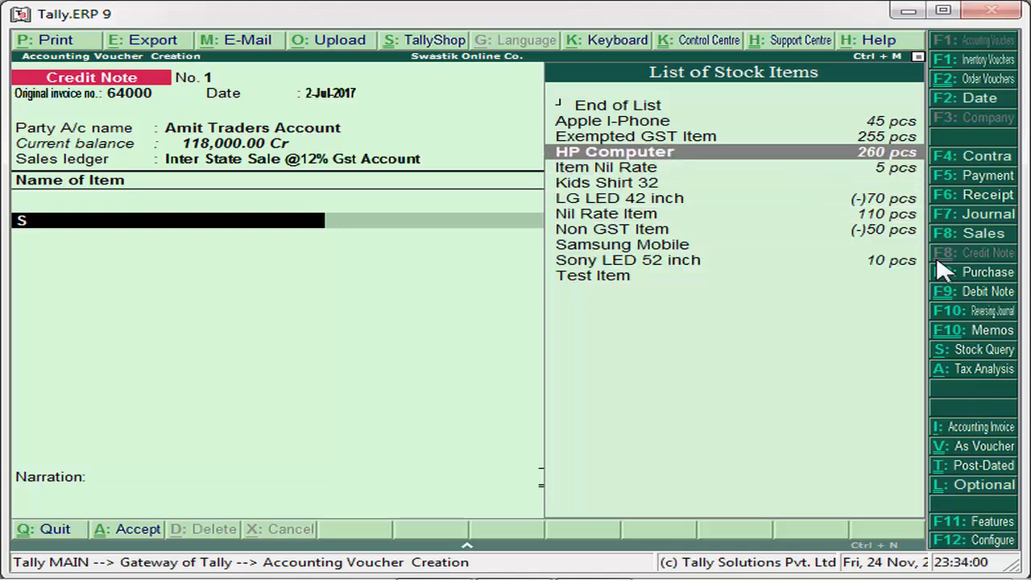
key(Return)
key(Down)
key(Return)
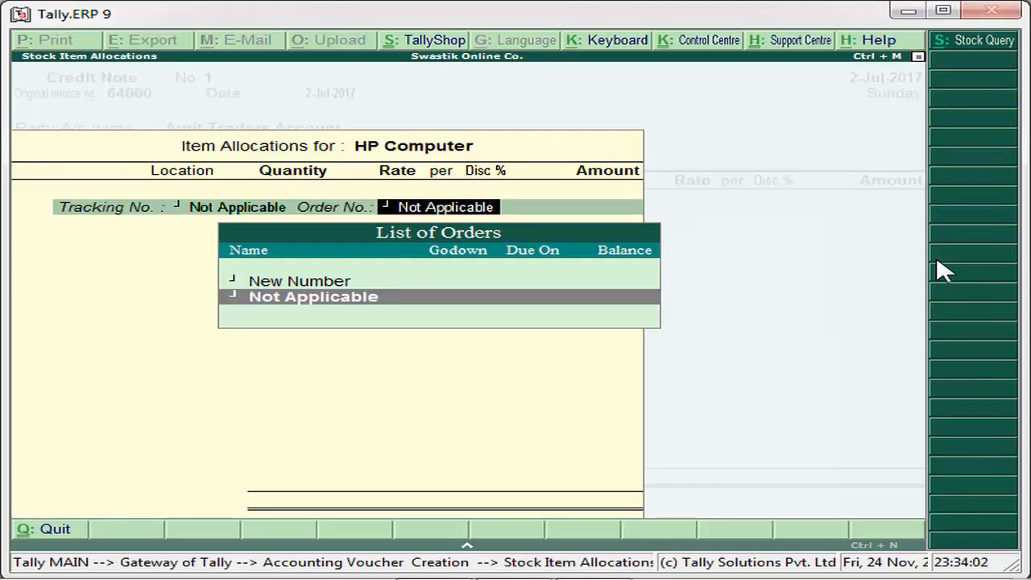
key(Return)
key(Down)
key(Return)
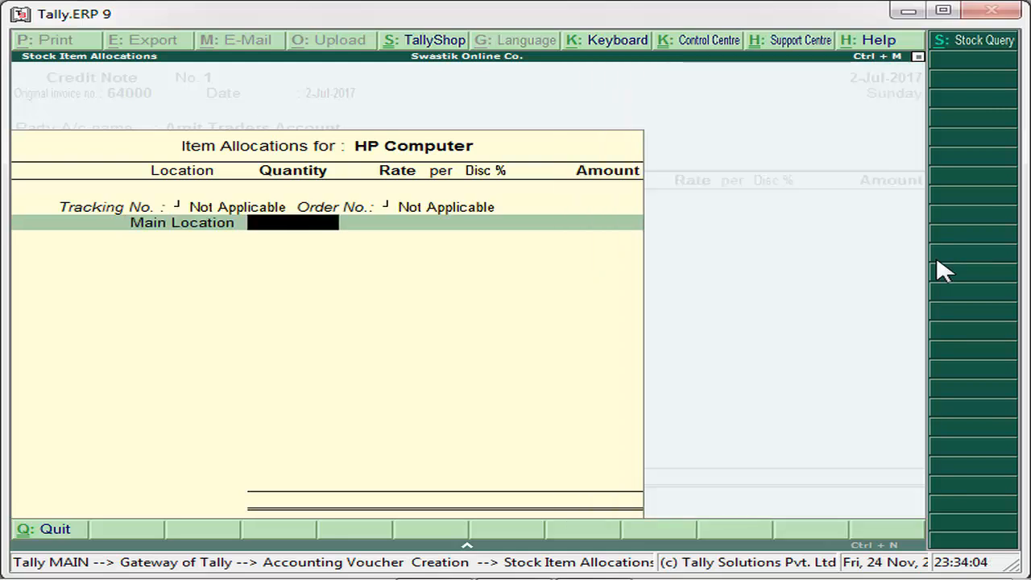
- Allocate 15 pcs of HP Computer at the rate of 18,000.00 and accept the item line
text(15)
key(Return)
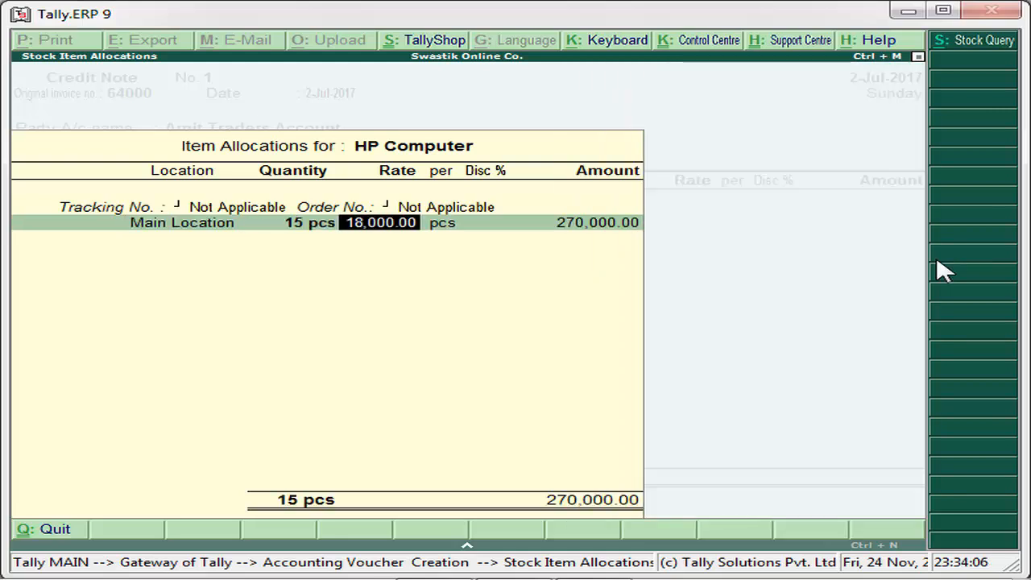
key(Return)
key(Return)
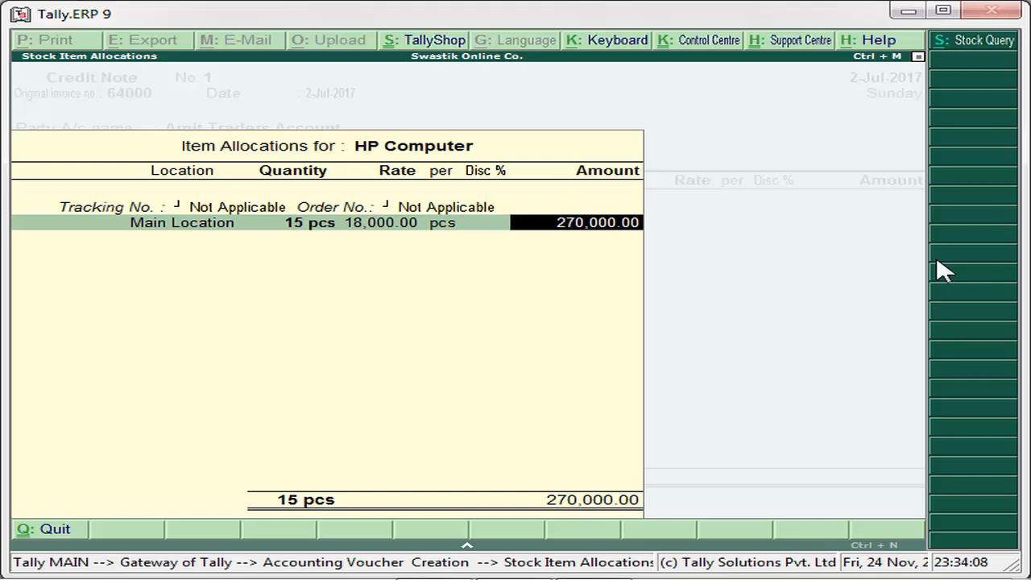
key(Return)
key(Return)
key(Return)
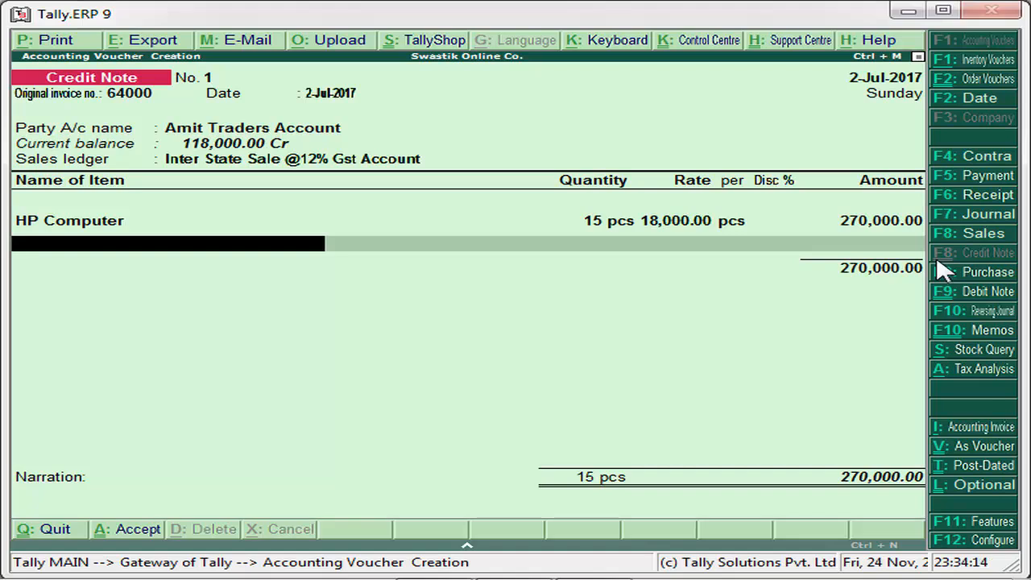
key(Return)
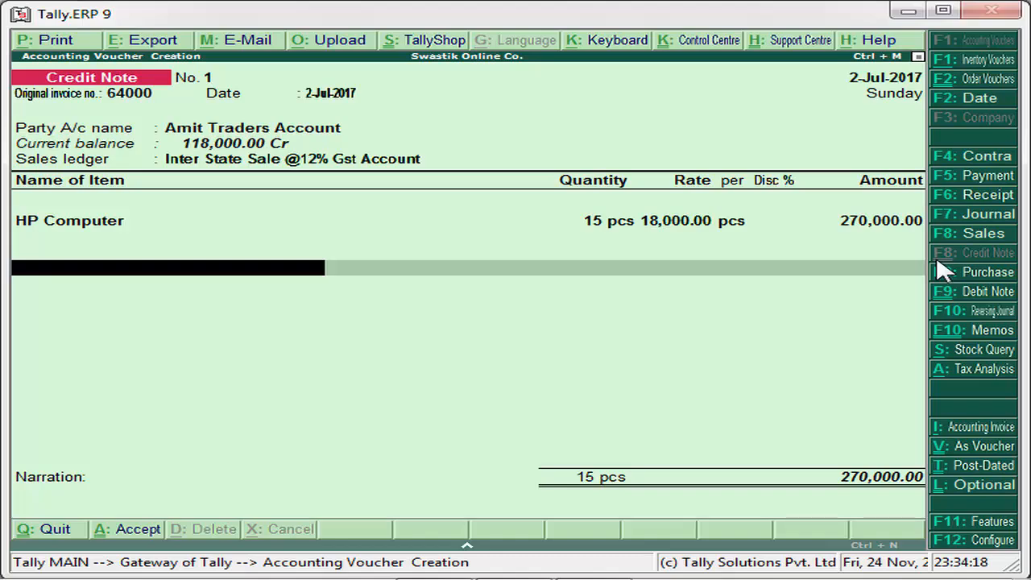
text(Ou)
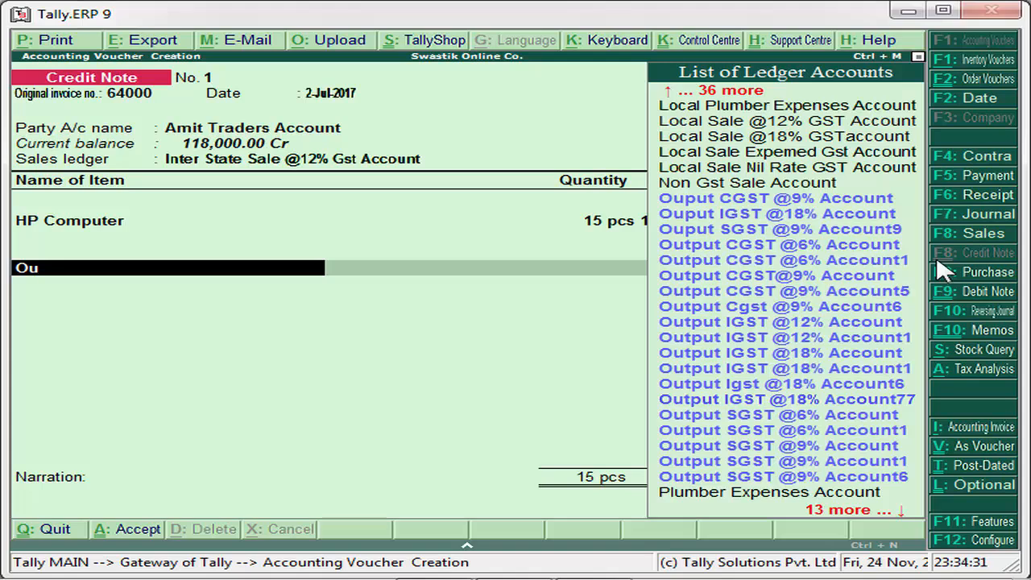
key(Up)
key(Up)
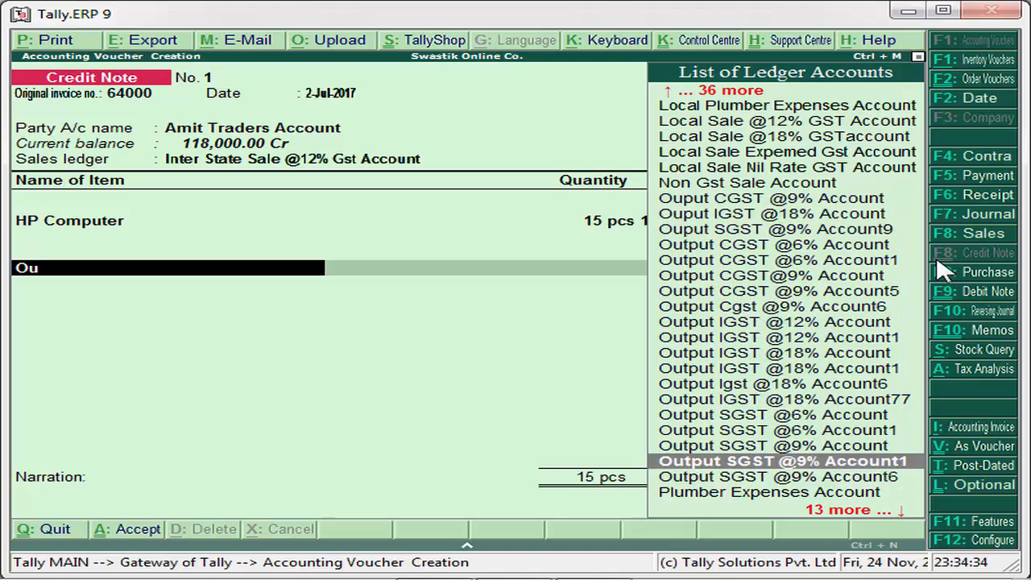
key(Up)
key(Up)
key(Up)
key(Up)
key(Up)
key(Up)
key(Up)
key(Up)
key(Up)
key(Up)
key(Up)
key(Up)
key(Up)
key(Up)
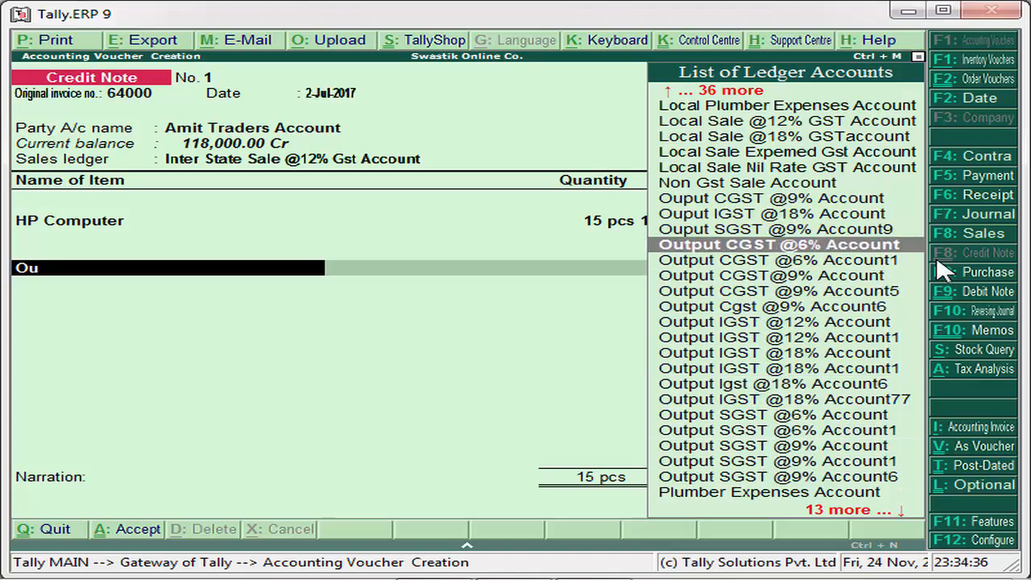
key(Down)
key(Down)
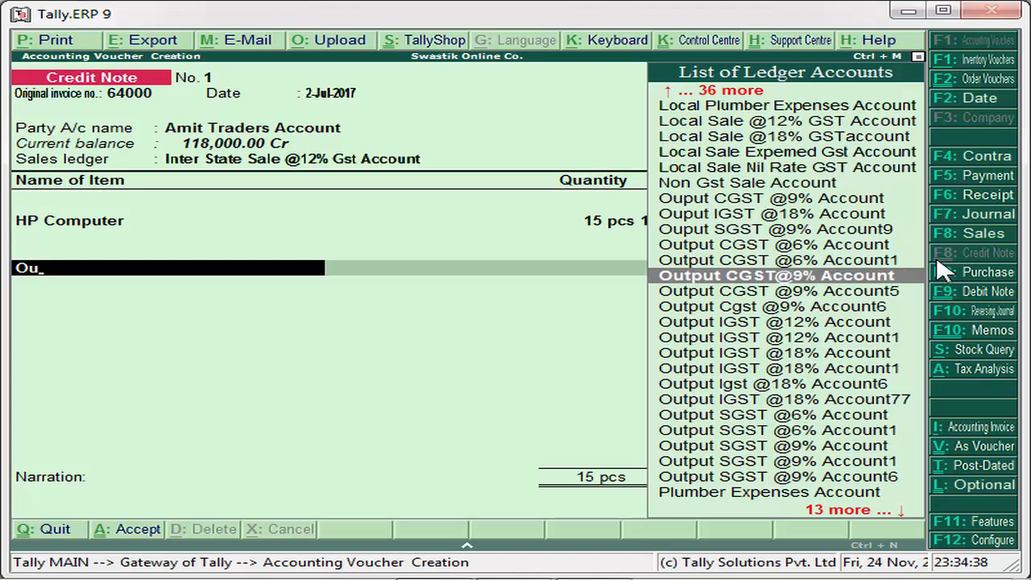
key(Down)
key(Down)
key(Down)
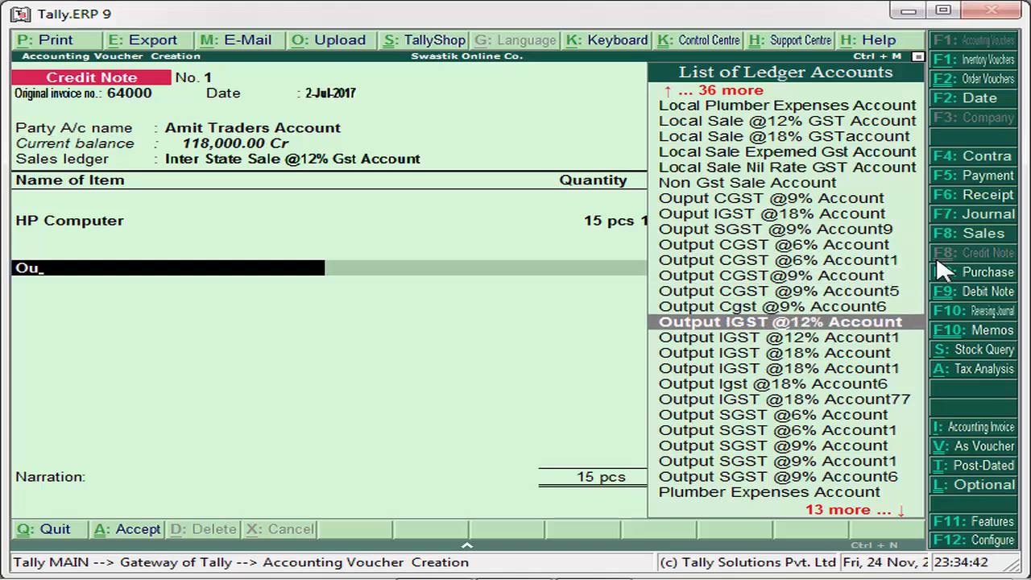
key(Return)
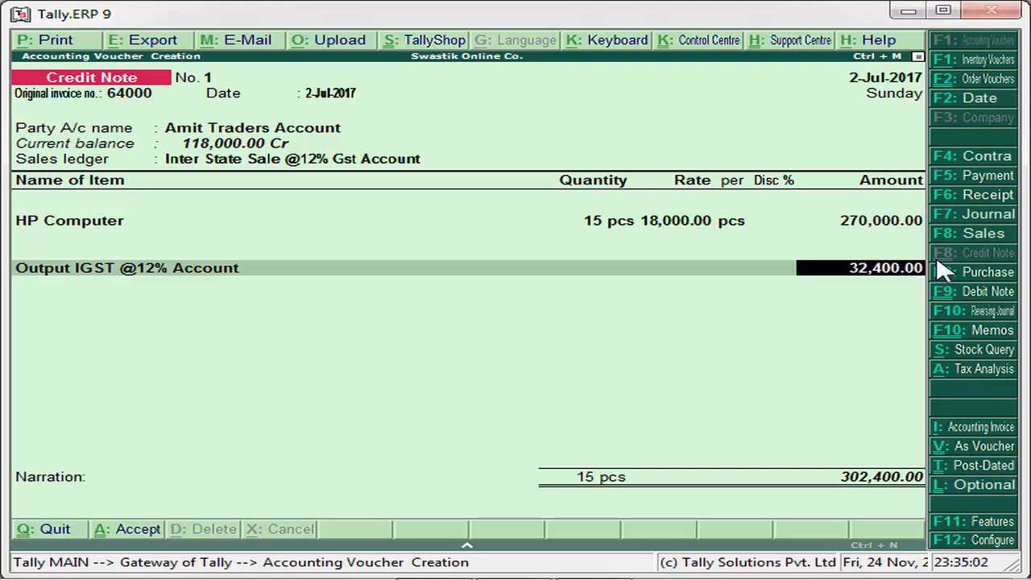
key(Return)
key(Return)
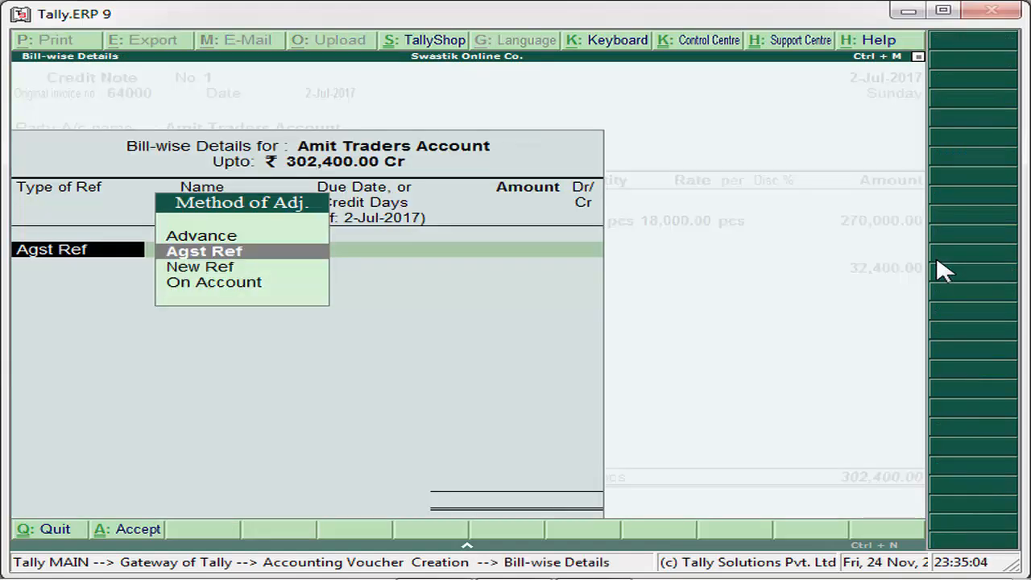
- Allocate 302,400.00 Dr against reference 10 as Agst Ref in the party's bill-wise details, and return to the credit note
key(Return)
key(Return)
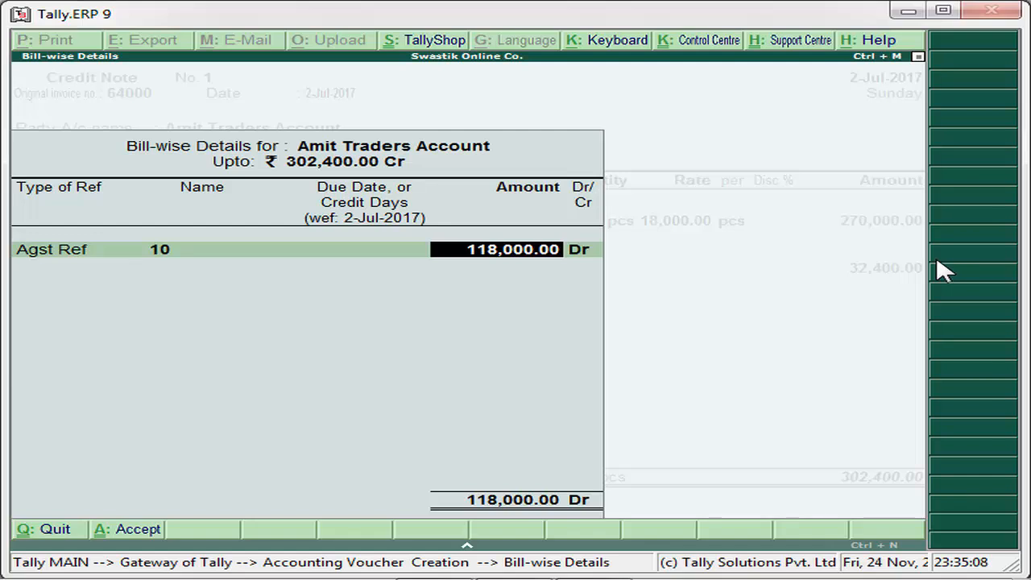
text(302,40)
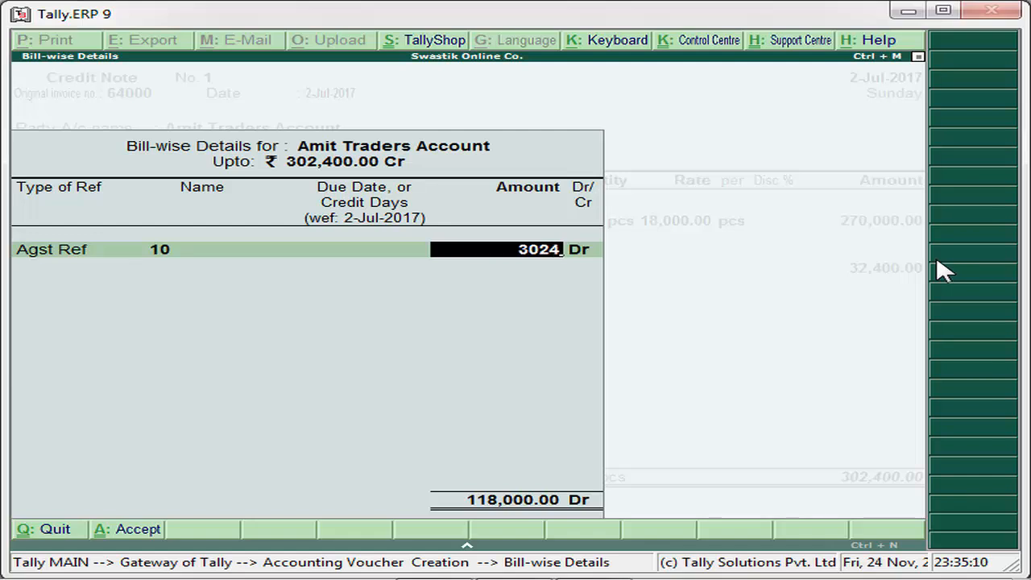
text(00)
key(Return)
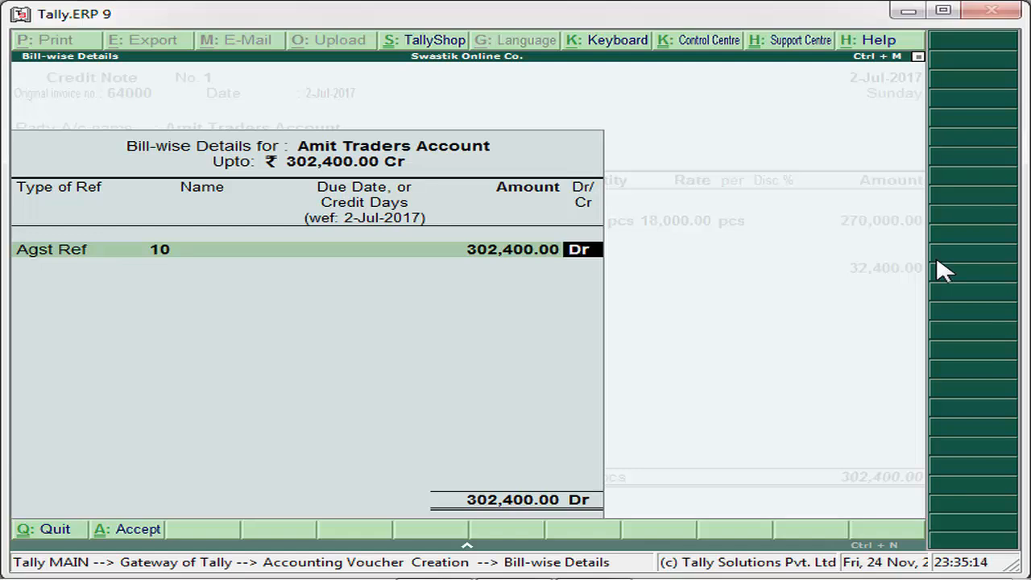
key(Return)
key(Escape)
key(Escape)
key(Return)
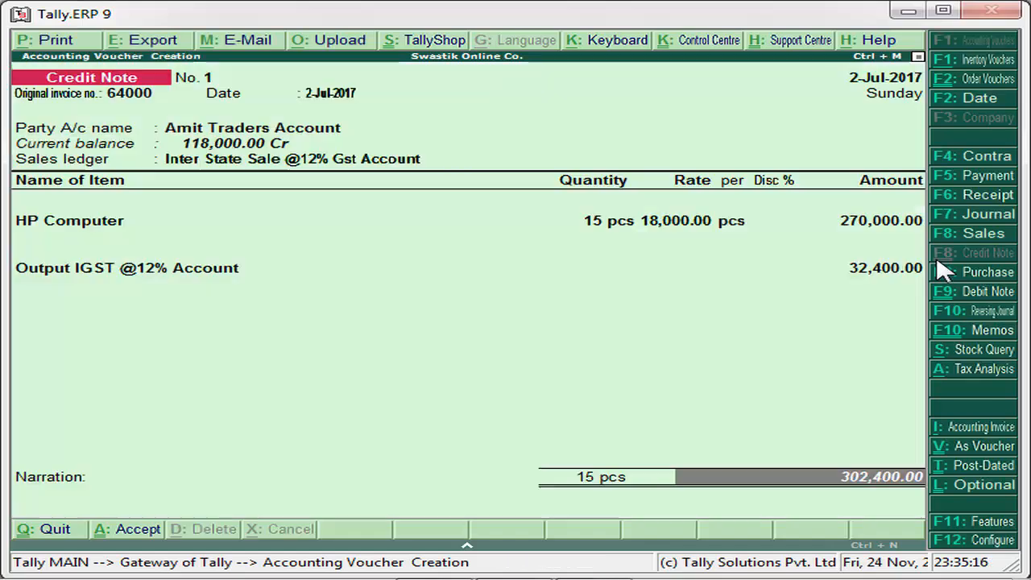
- Quit the credit note without saving it and return to the Gateway of Tally
key(Escape)
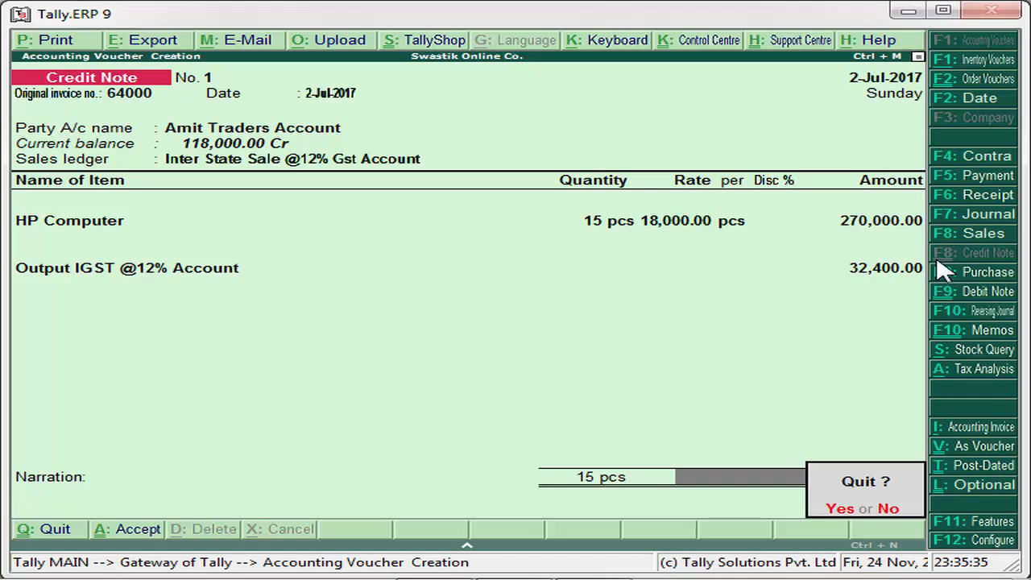
key(n)
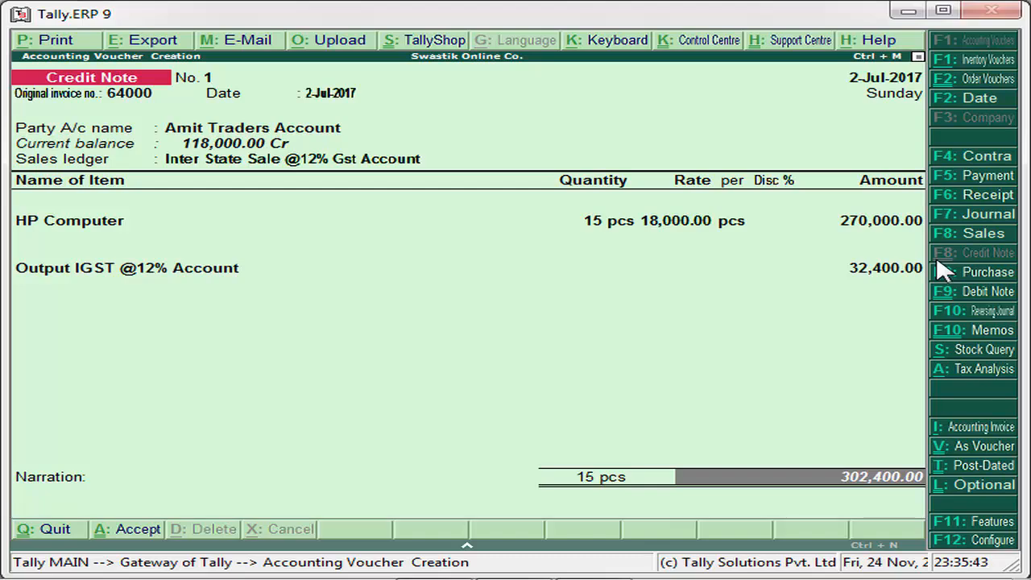
key(Escape)
key(y)
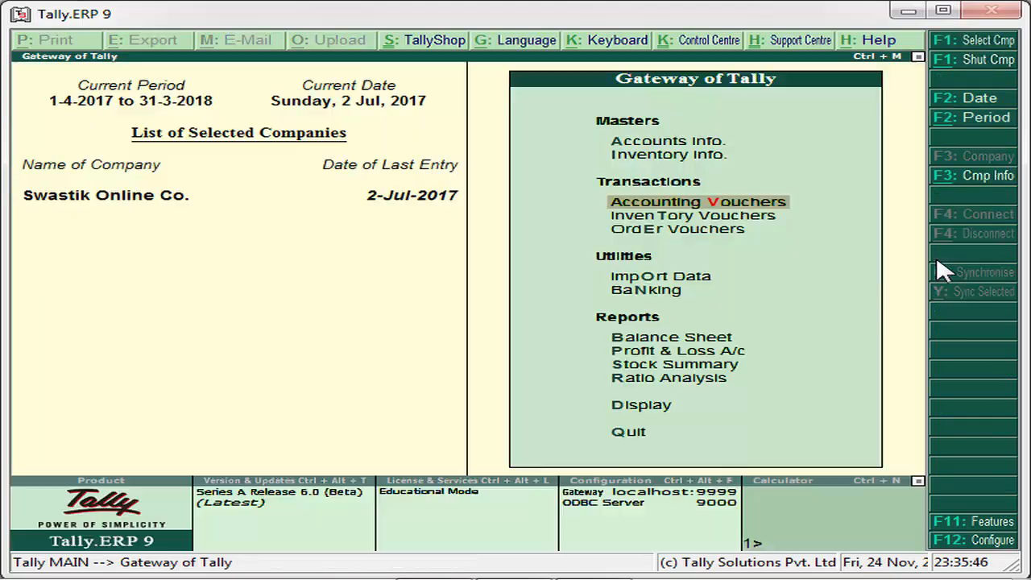